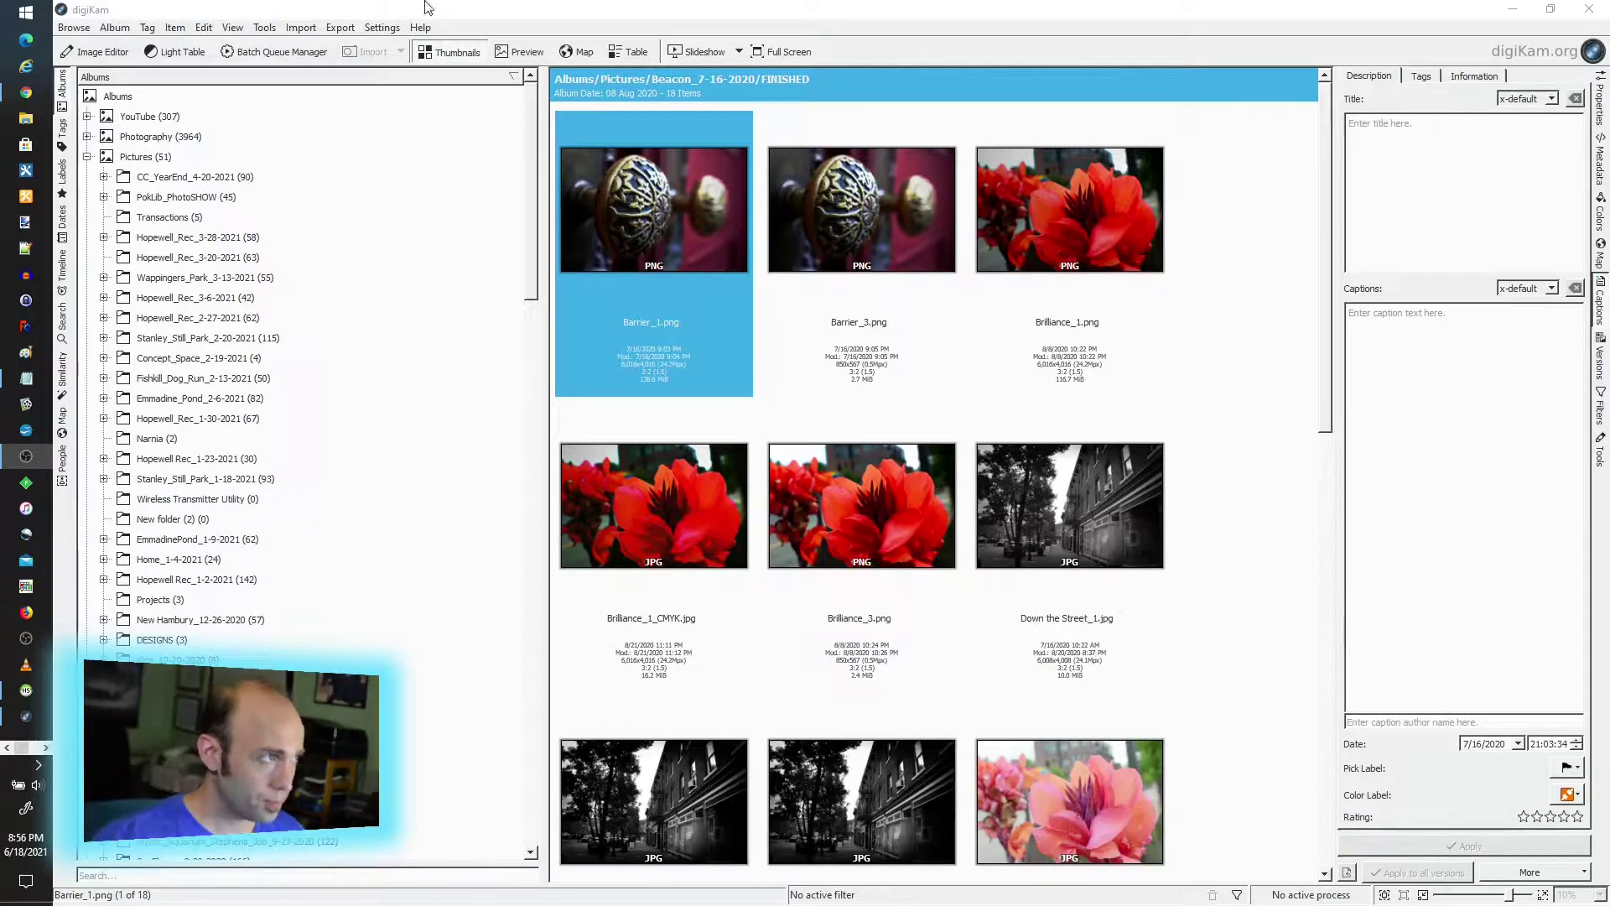
- Open digiKam's Database Settings and list the database types, currently MySQL Server
click(394, 30)
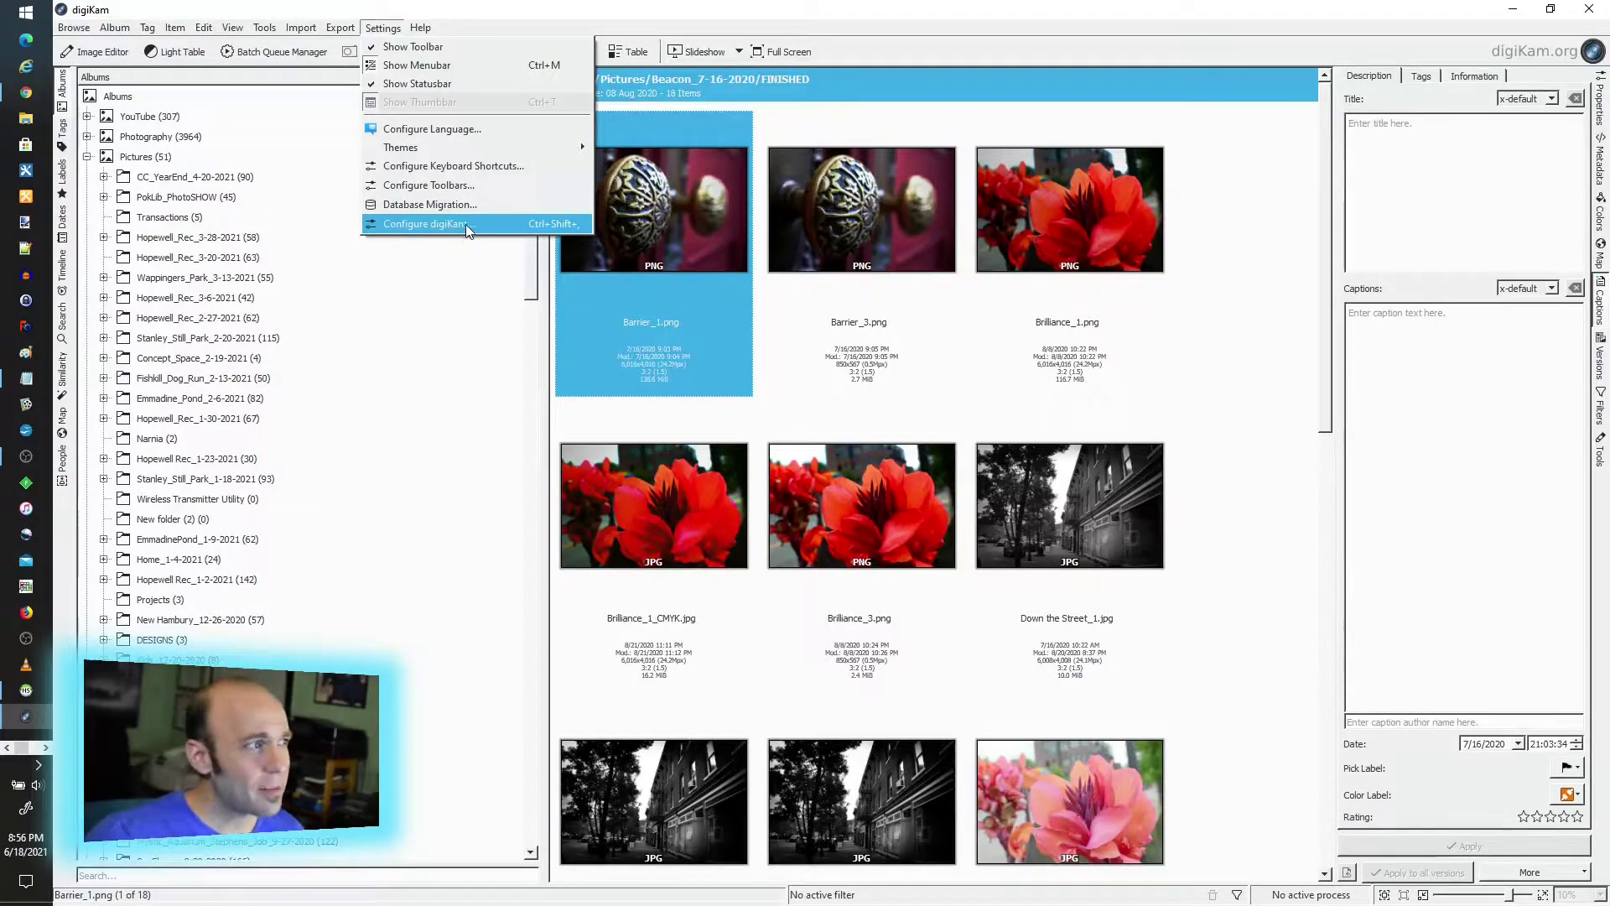
key(Escape)
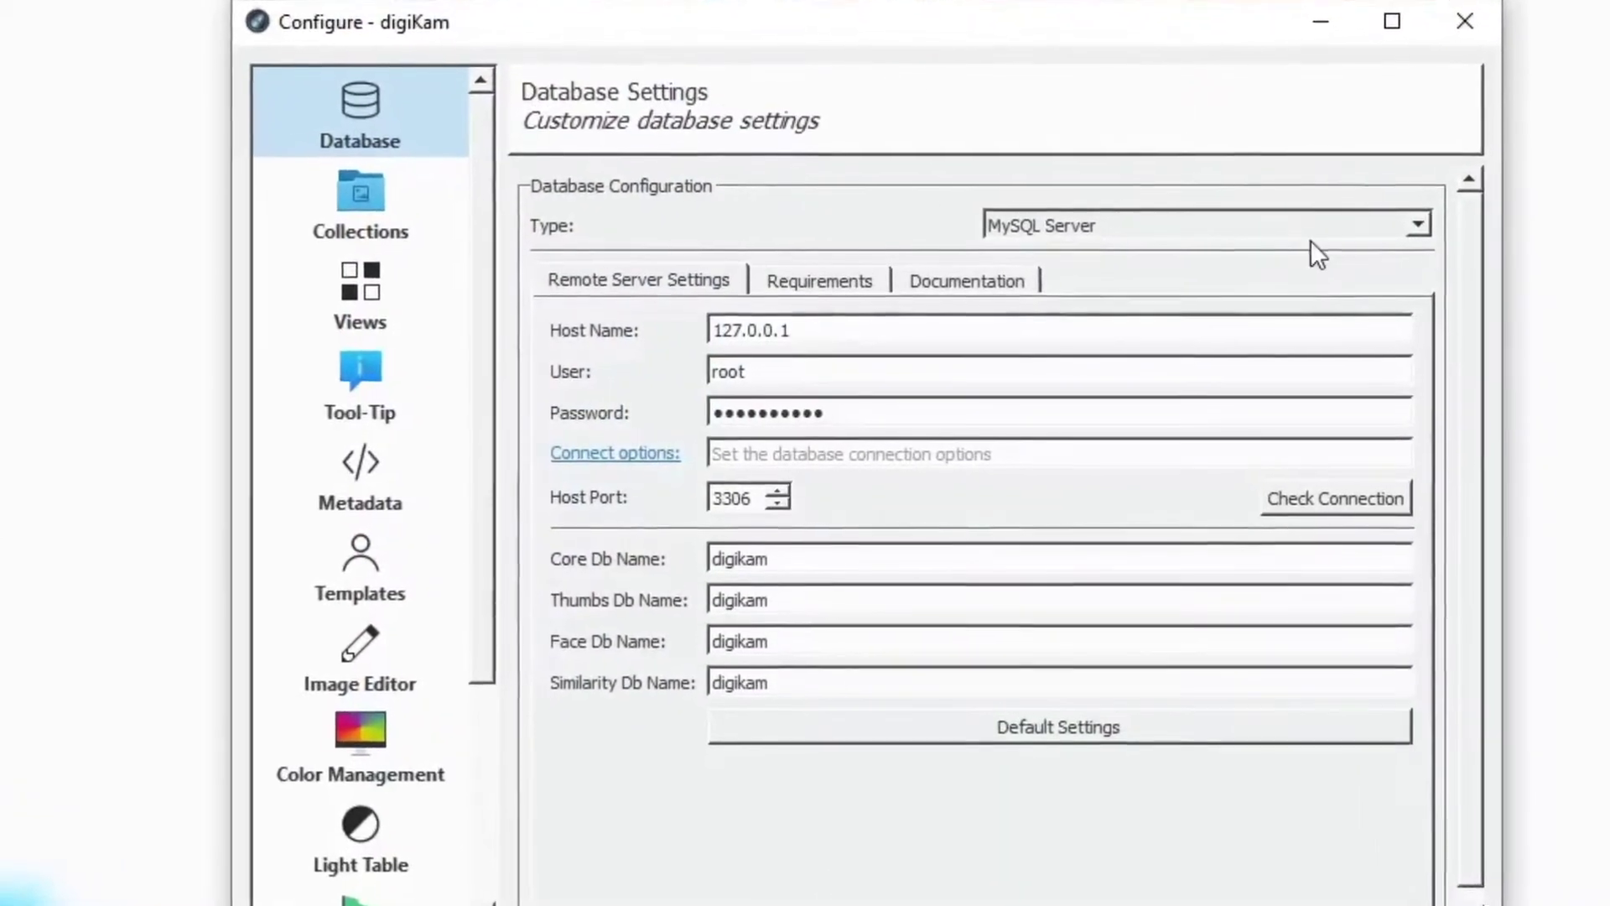
click(1442, 218)
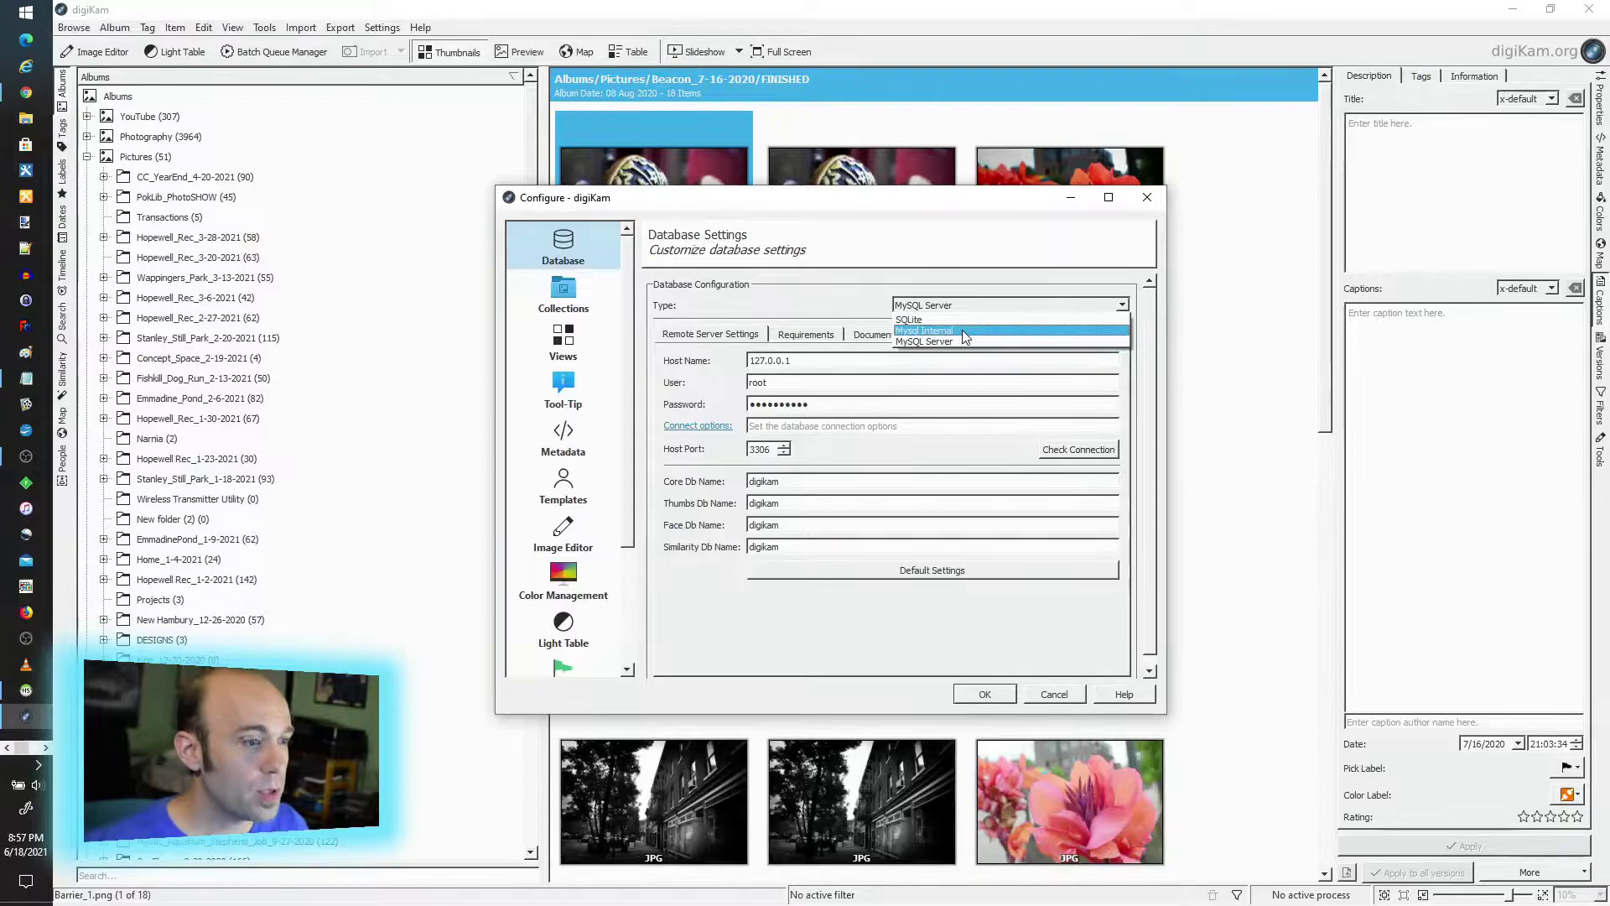
- Switch the database type to Mysql Internal and inspect its required mysqld.exe and mysql_install_db.exe entries
click(966, 331)
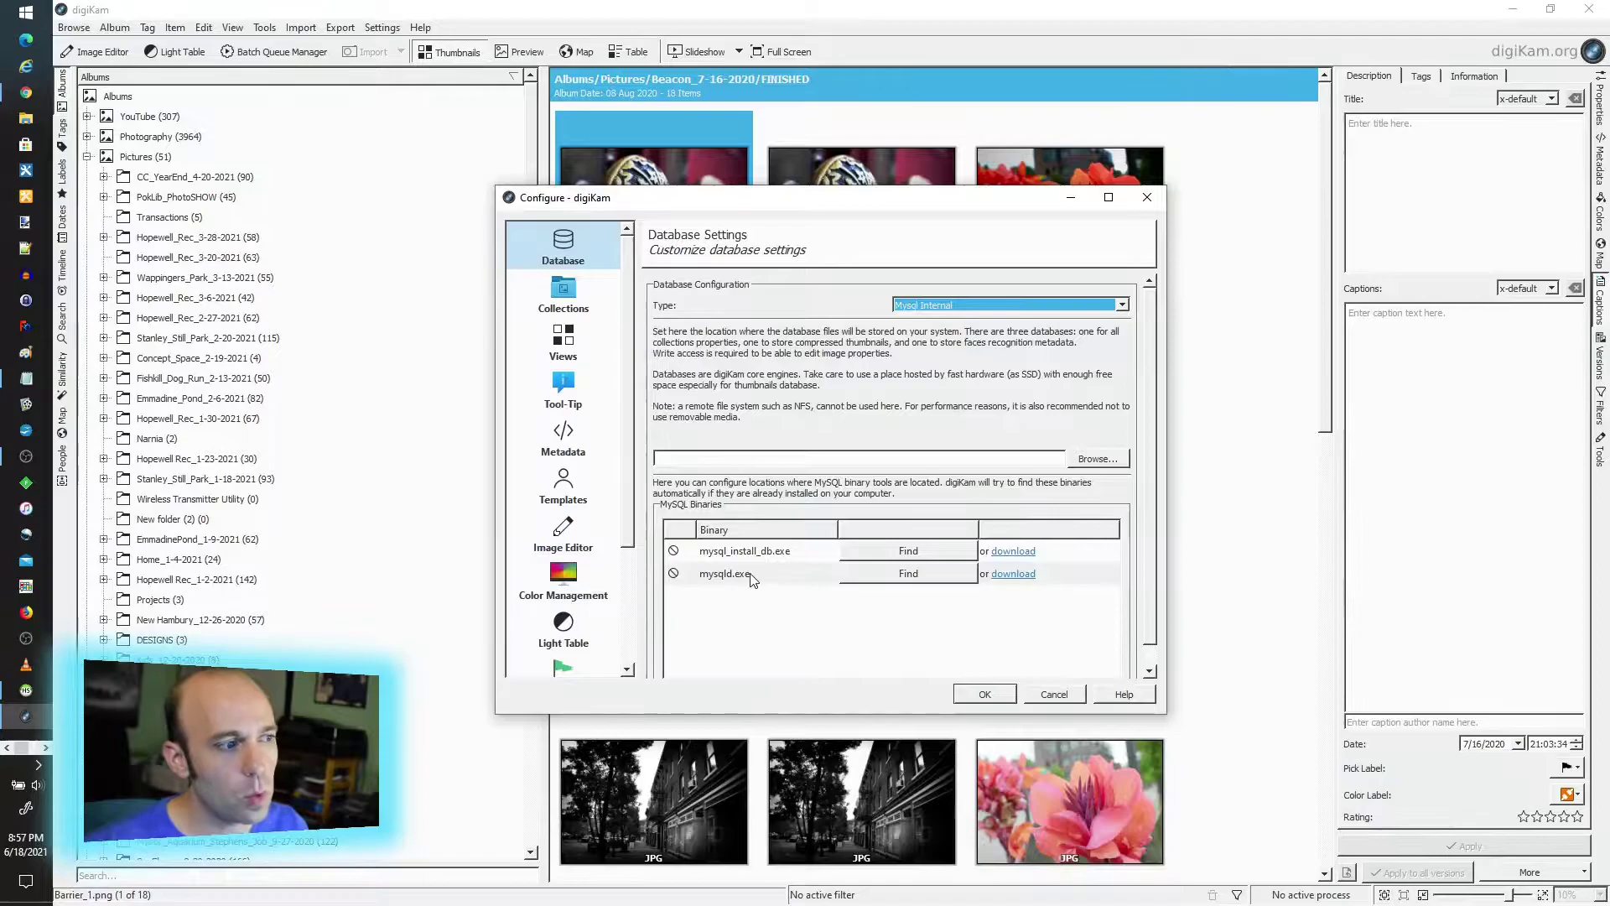
mouse_move(751, 578)
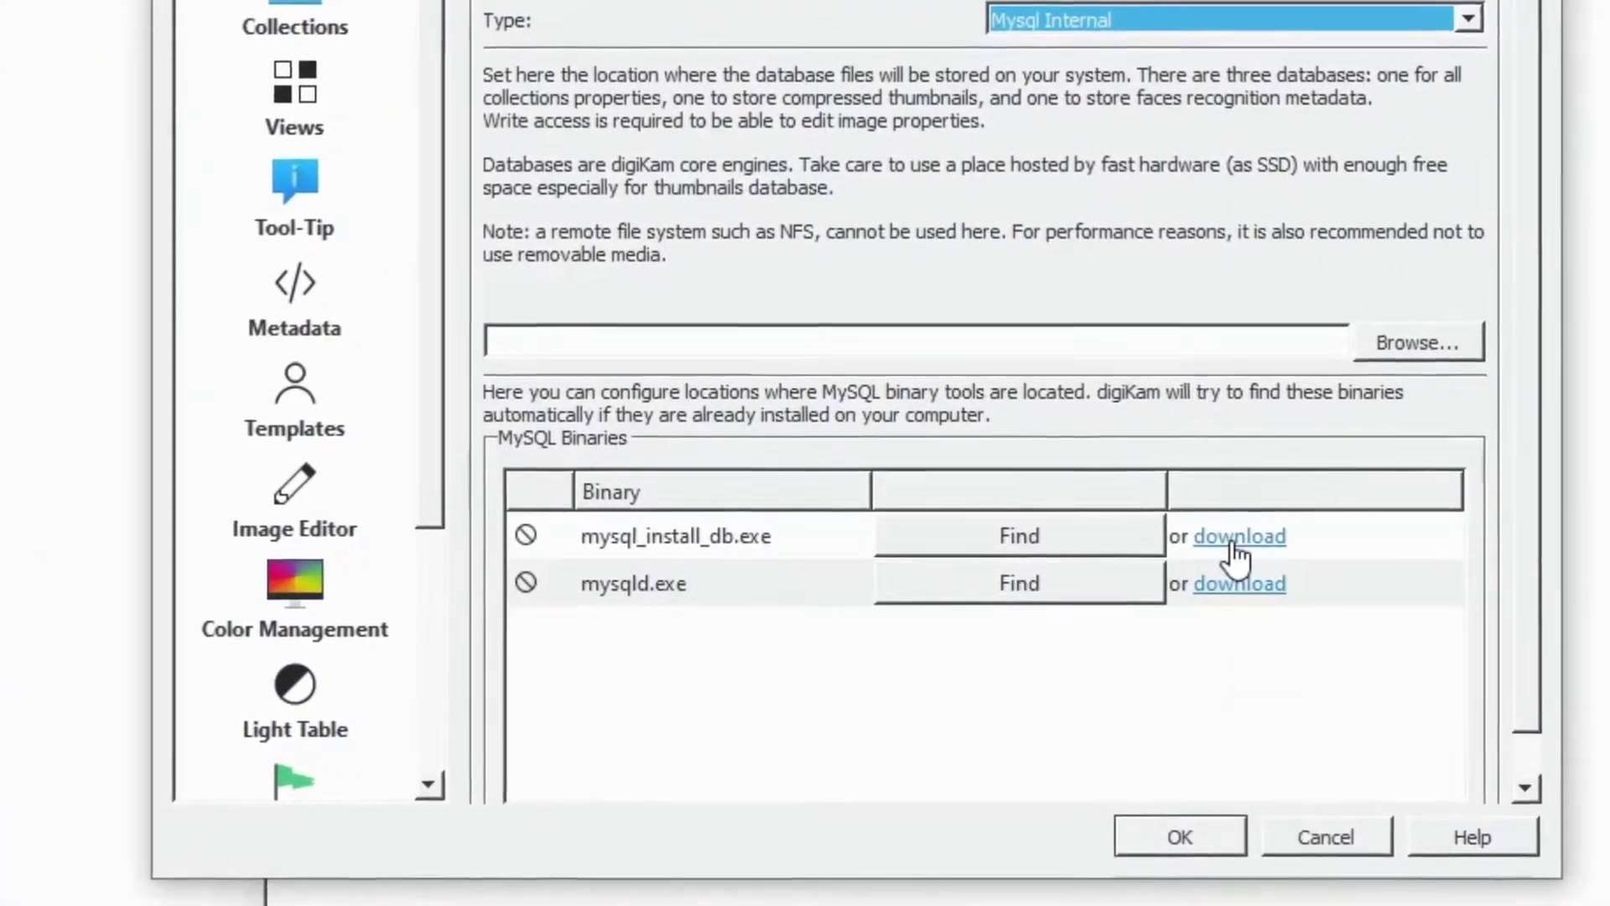
mouse_move(687, 536)
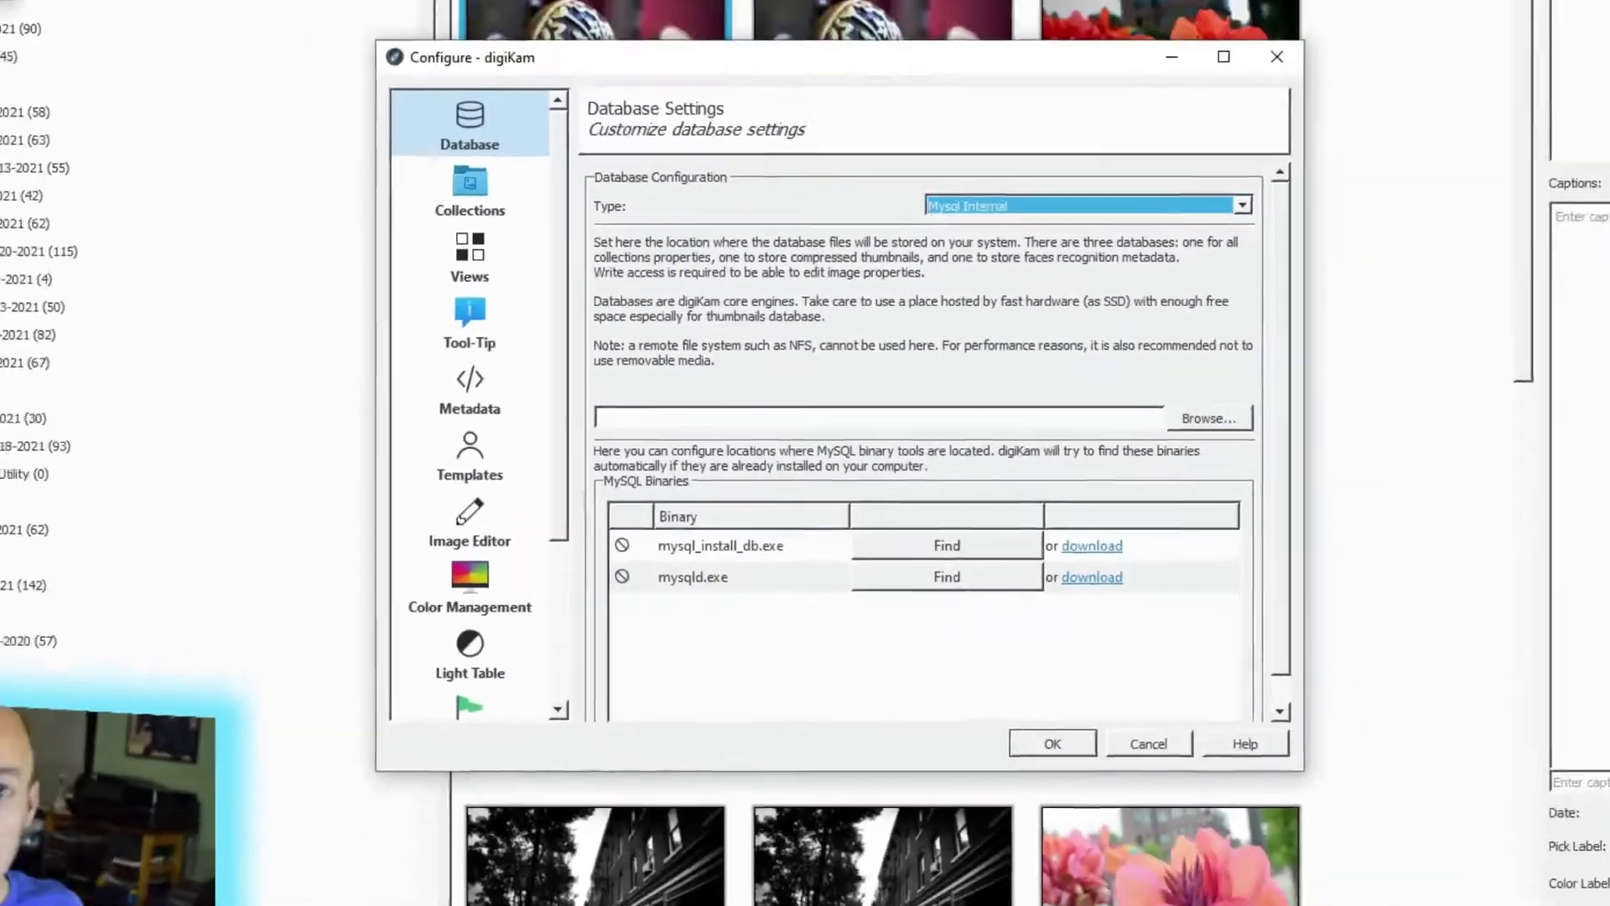
mouse_move(7, 92)
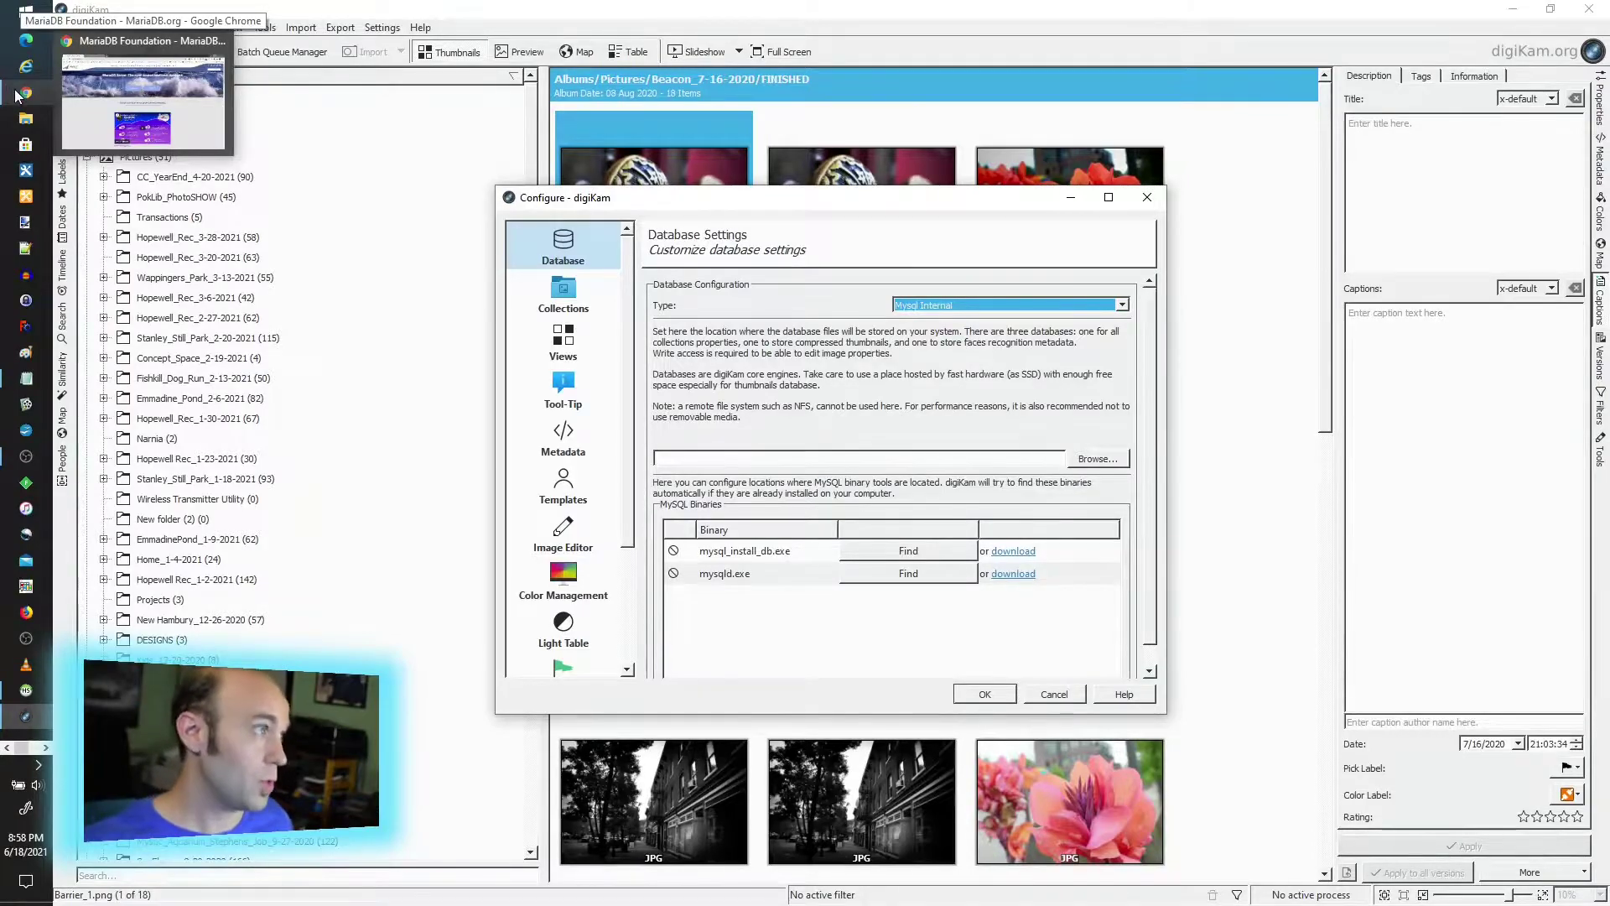
- In Chrome, scroll the MariaDB Foundation homepage and highlight 'MySQL' and 'stay open source'
click(17, 94)
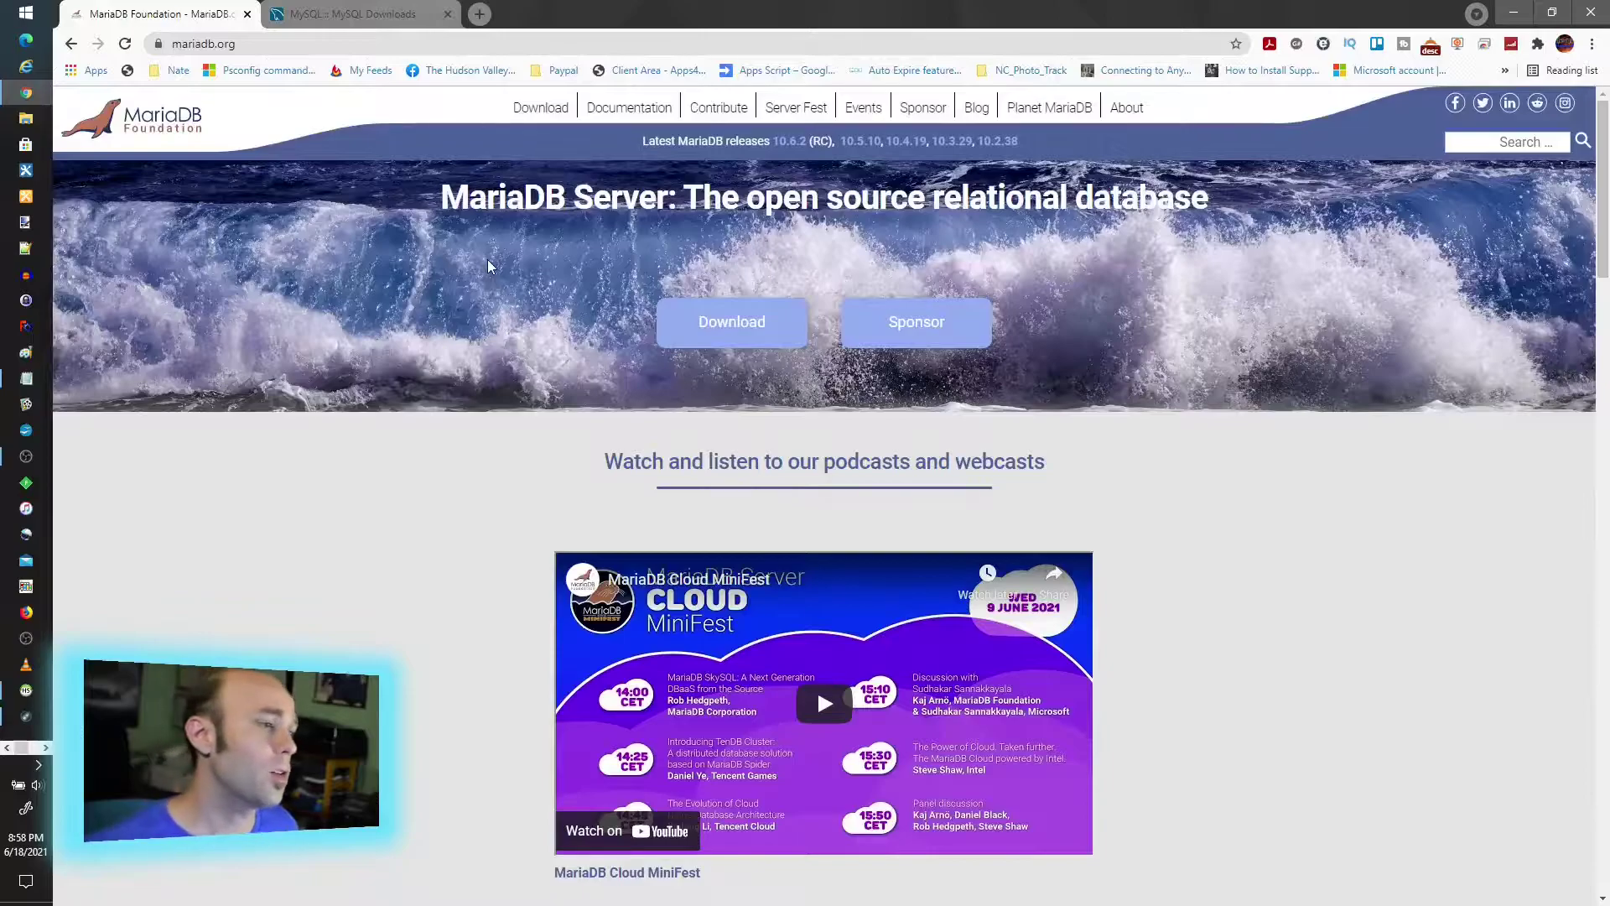
scroll(422, 311, down, 3)
scroll(422, 311, down, 3)
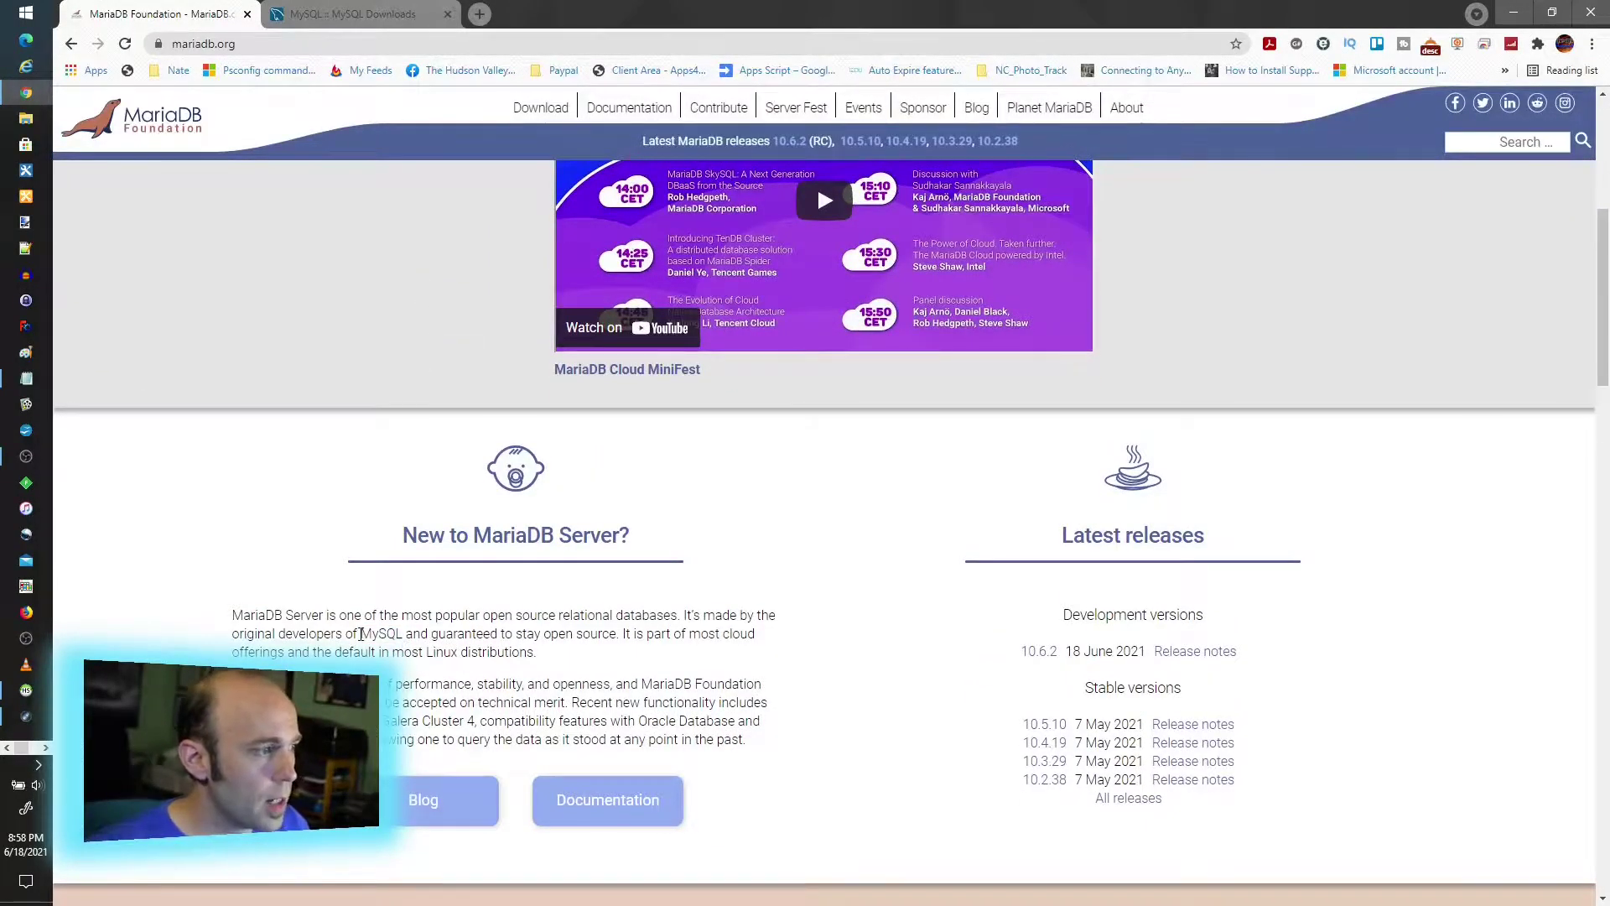
double_click(364, 632)
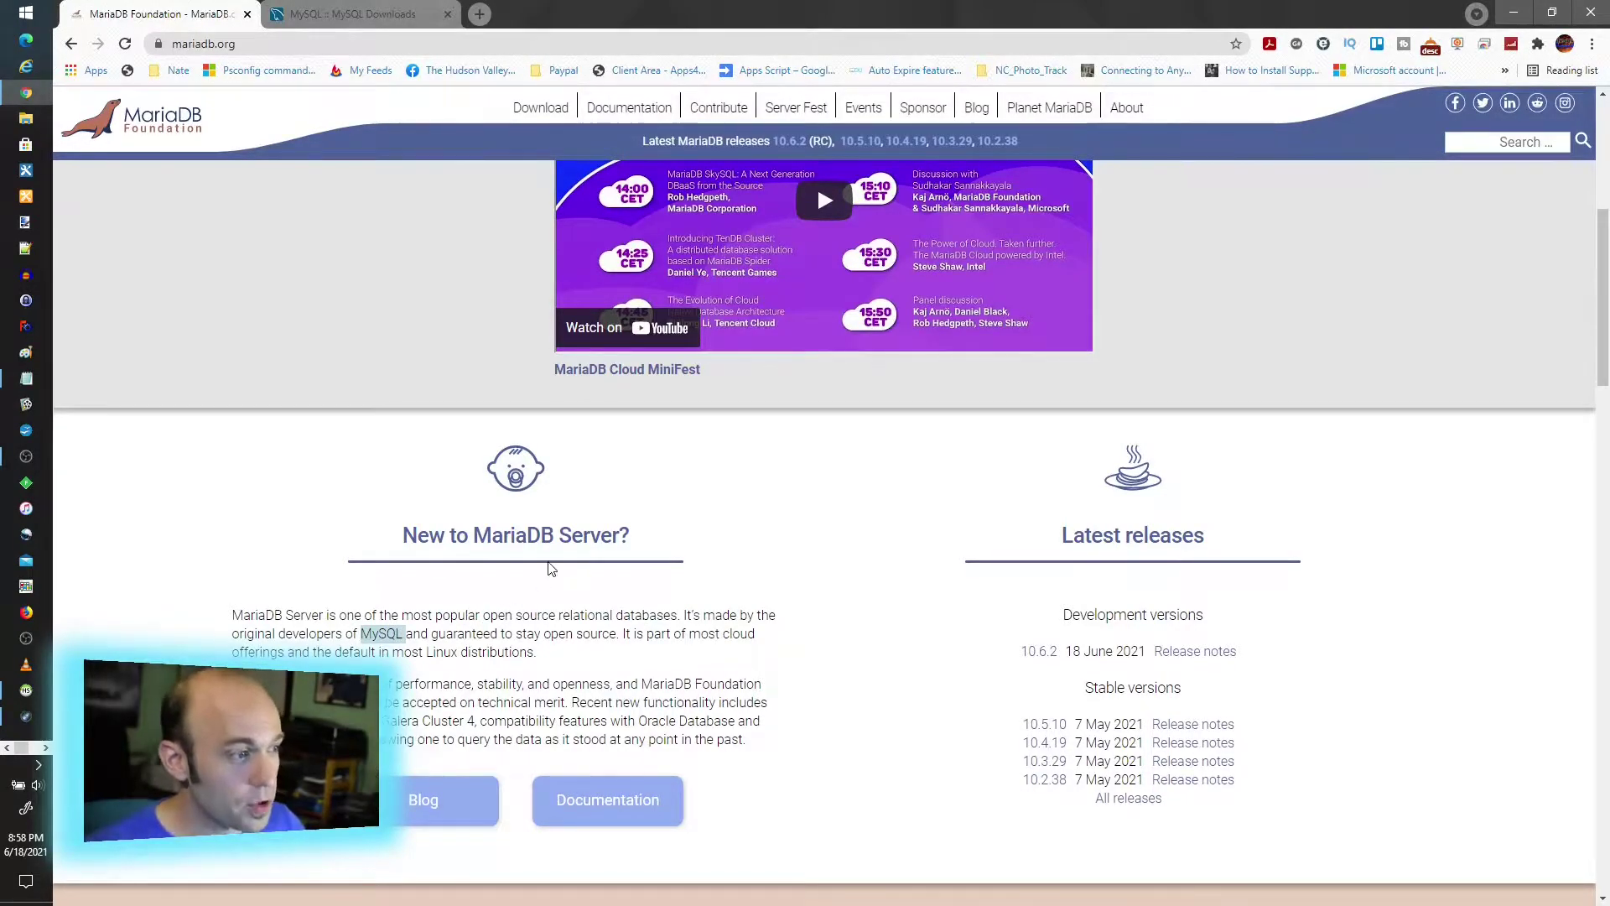
click(532, 641)
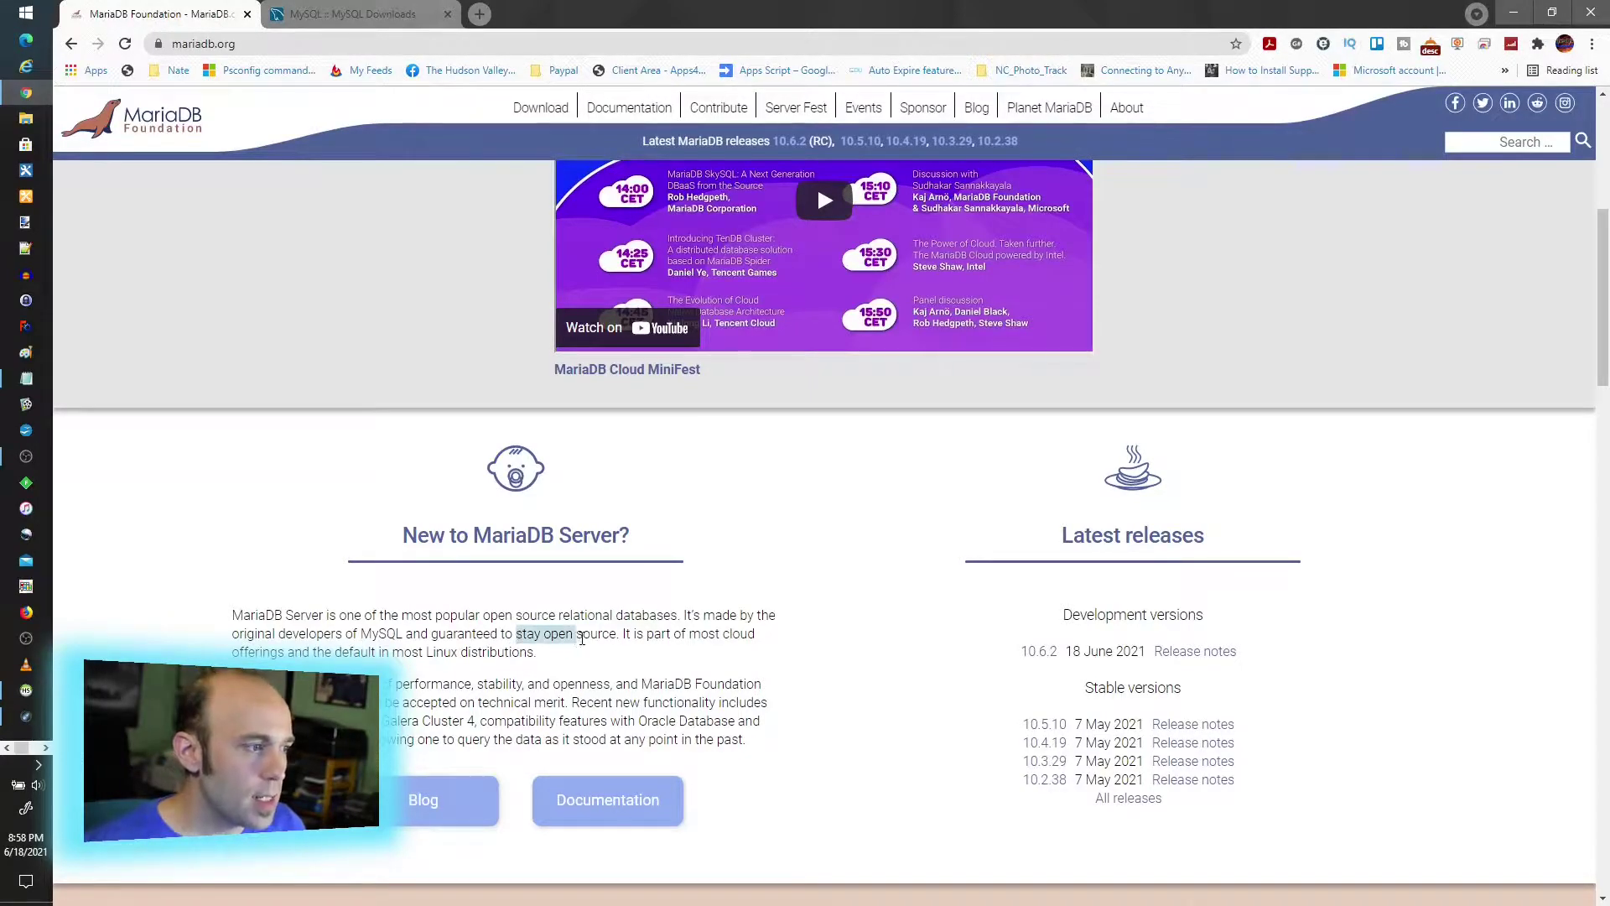
drag(582, 639, 612, 639)
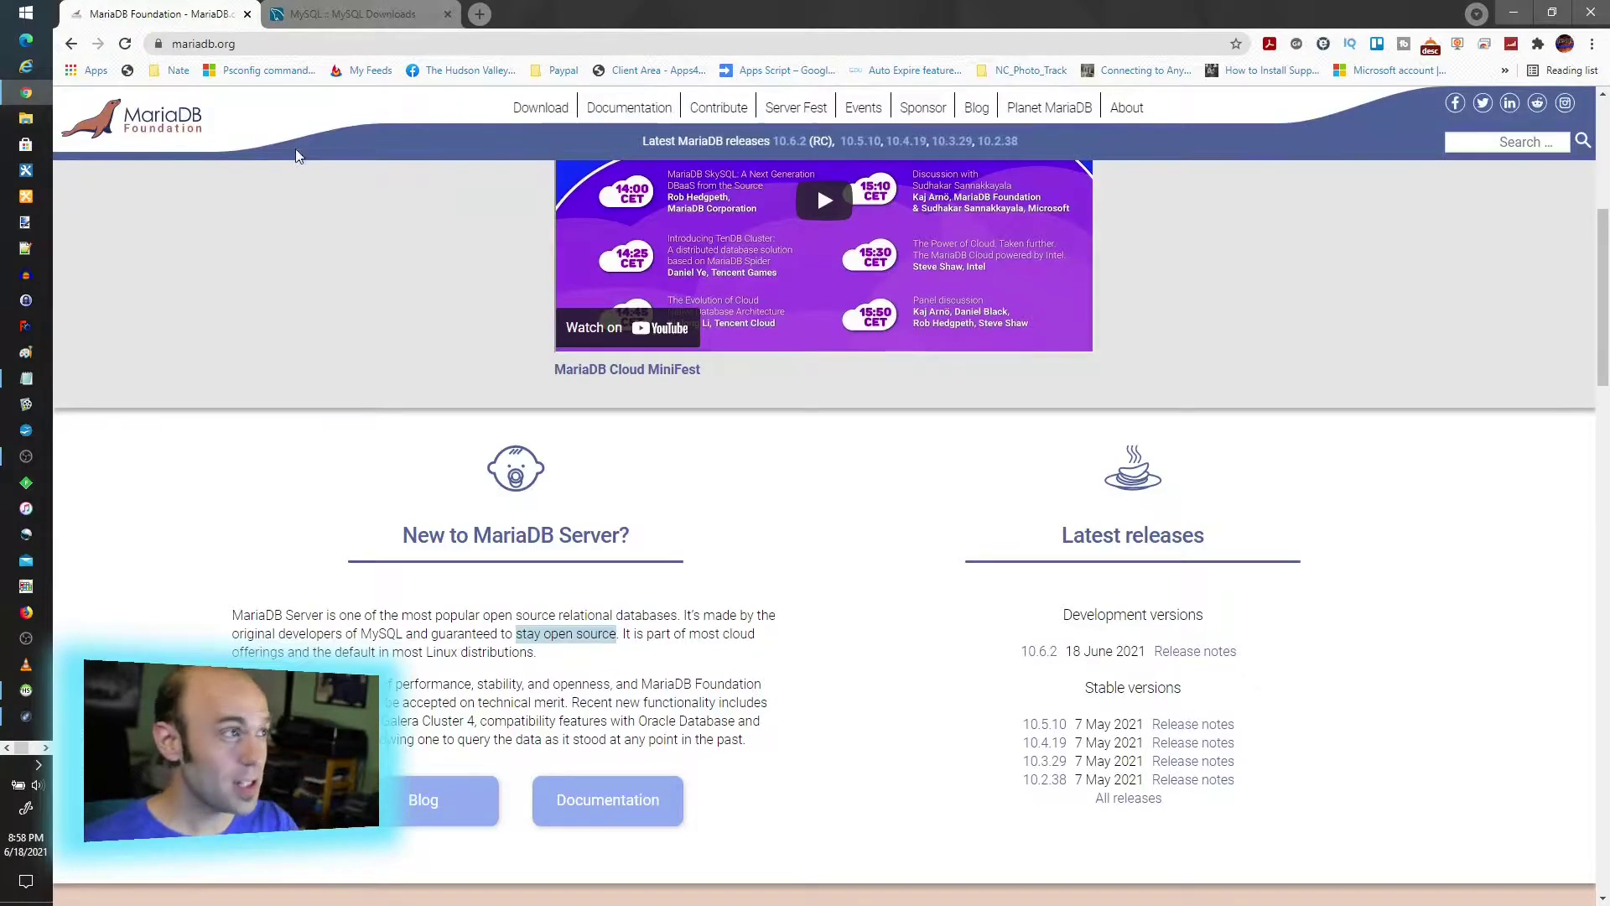
- Scroll the MySQL Downloads page, then go back to the top of mariadb.org
click(327, 13)
scroll(647, 493, down, 2)
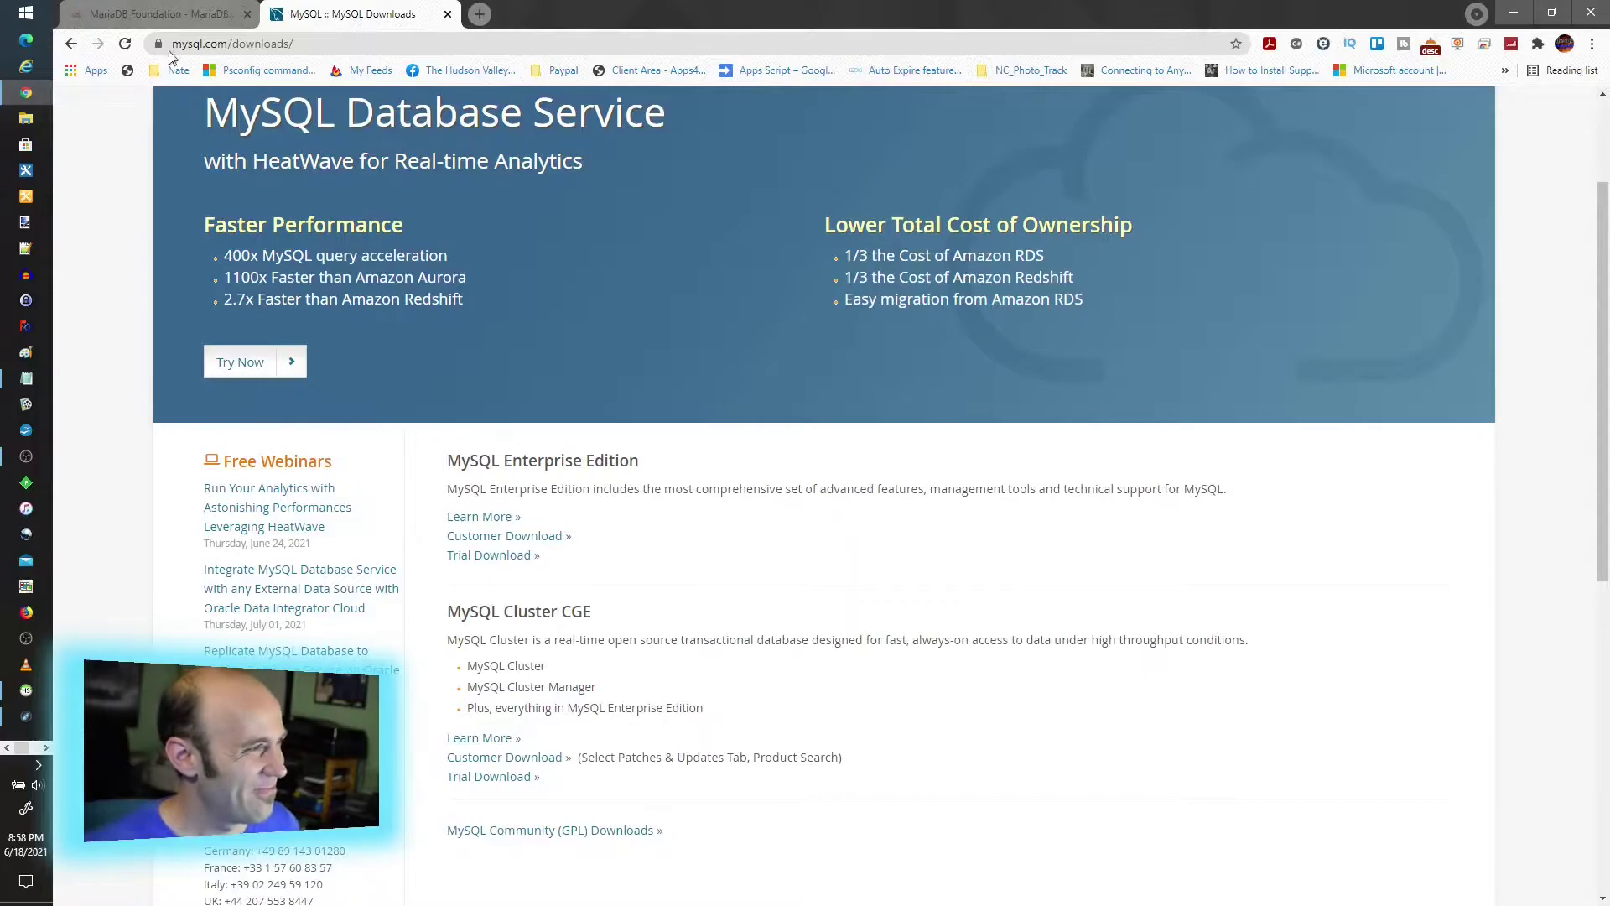
click(155, 18)
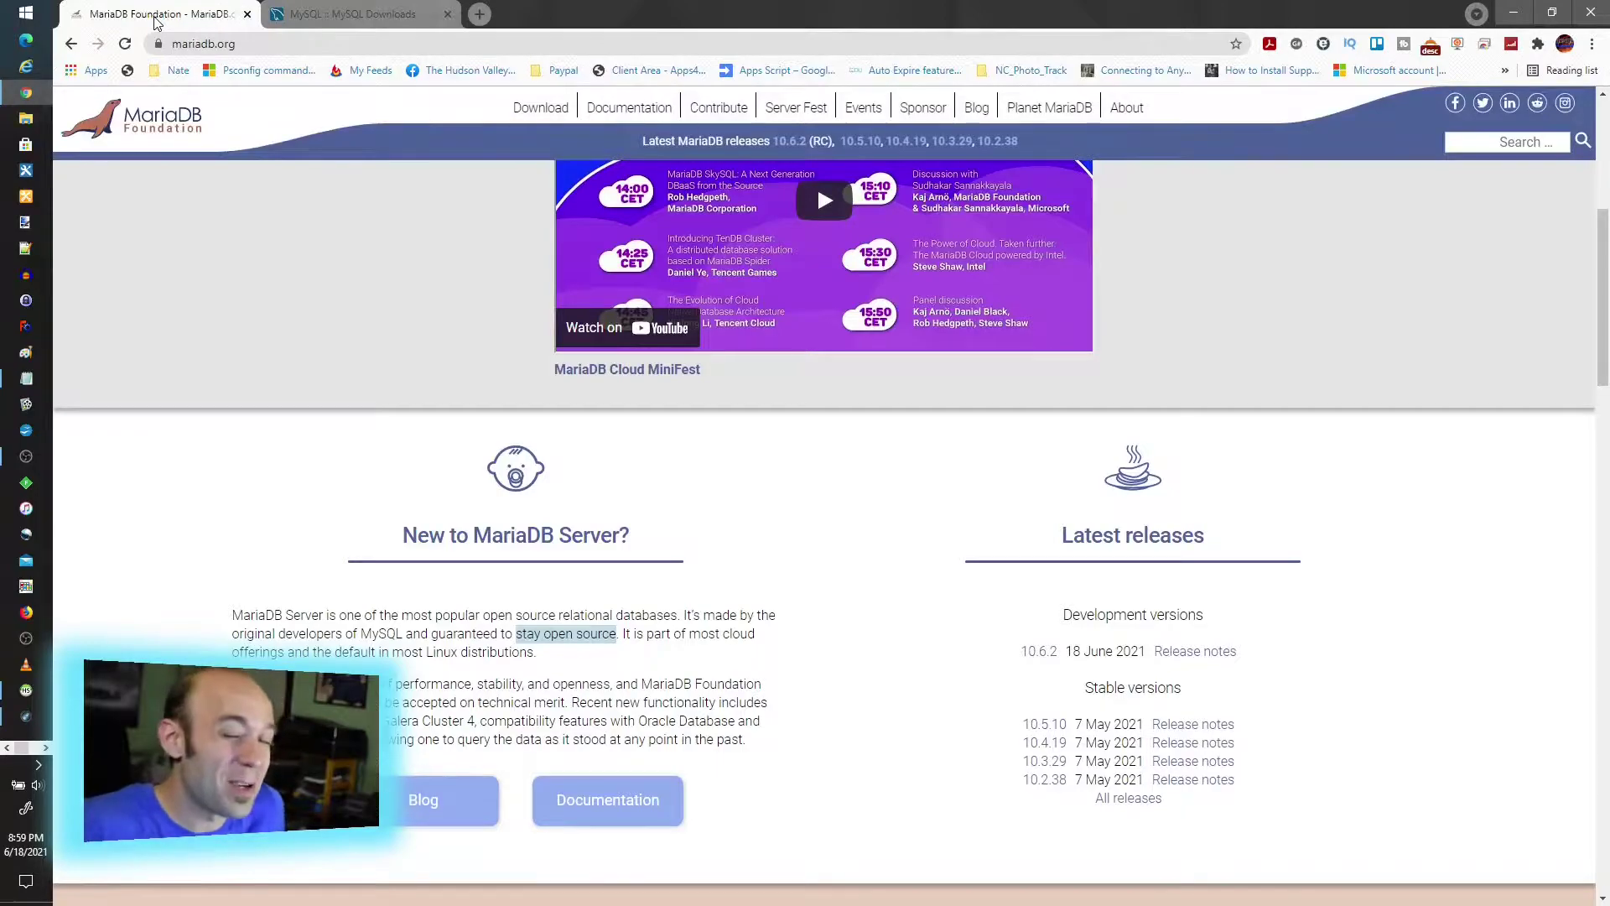
scroll(258, 183, up, 4)
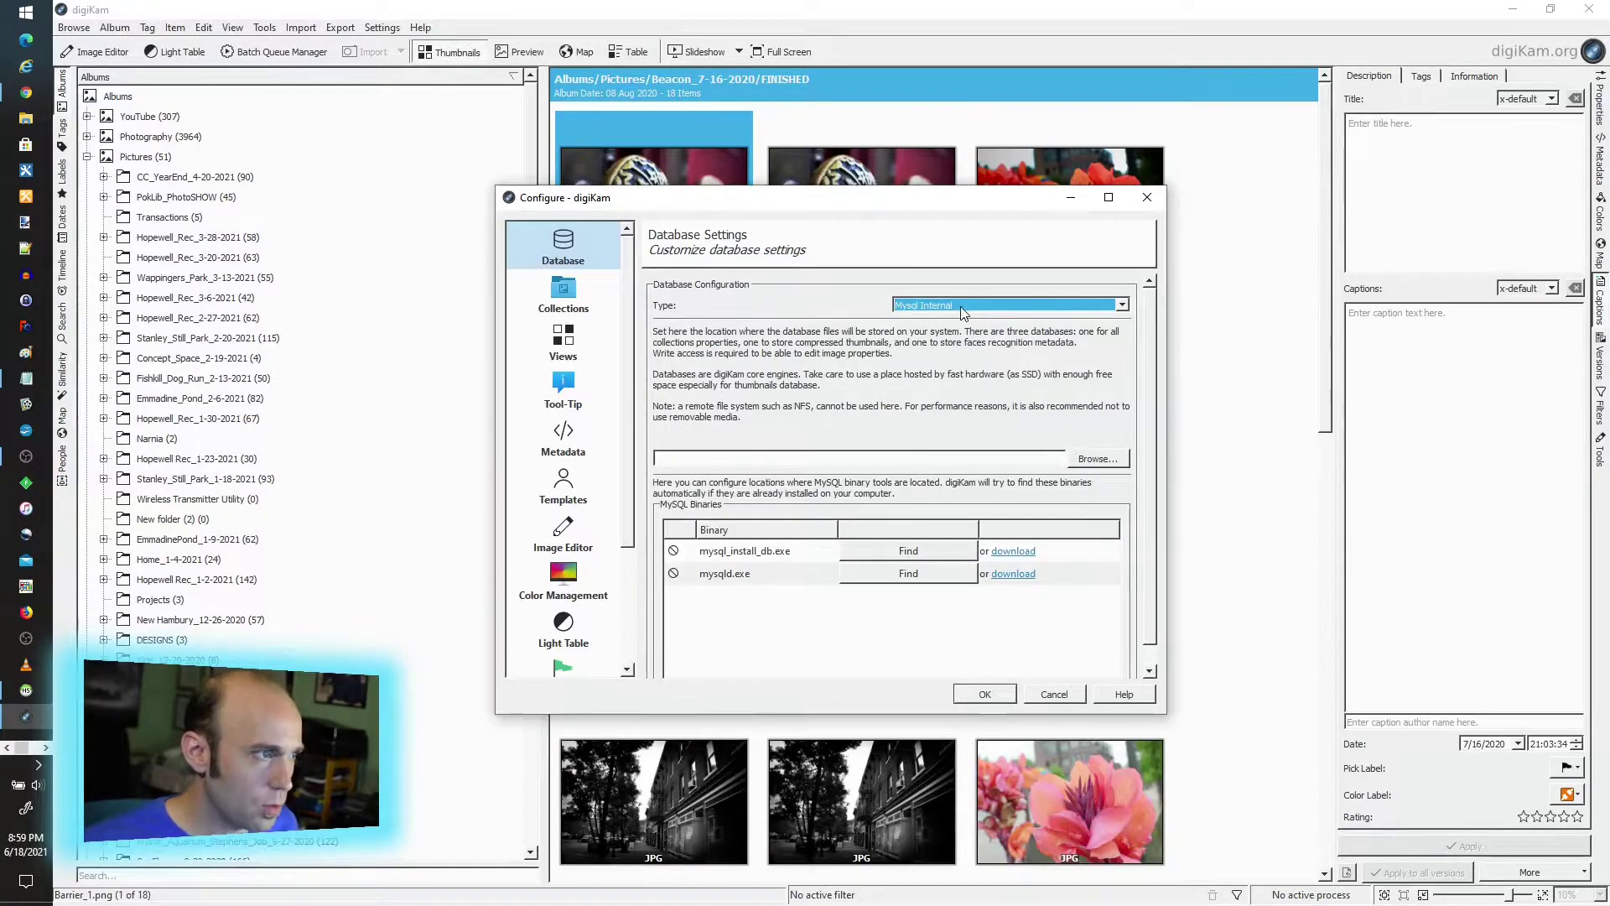
- Pick SQLite as the database type, then change it to MySQL Server
click(1010, 305)
click(1005, 330)
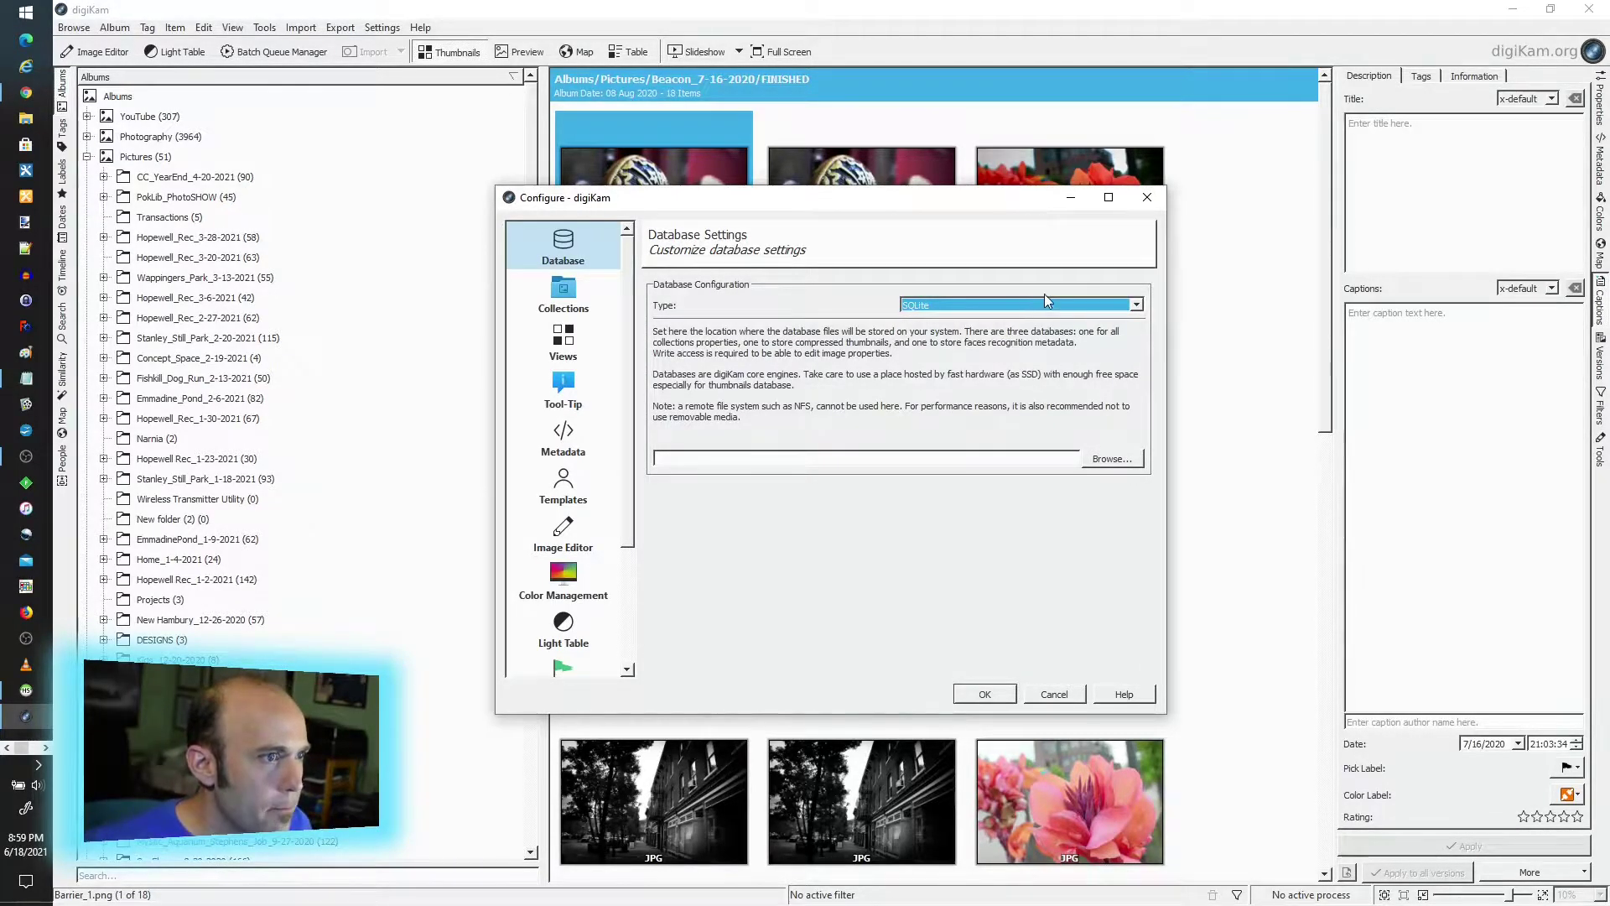
click(1046, 300)
click(993, 341)
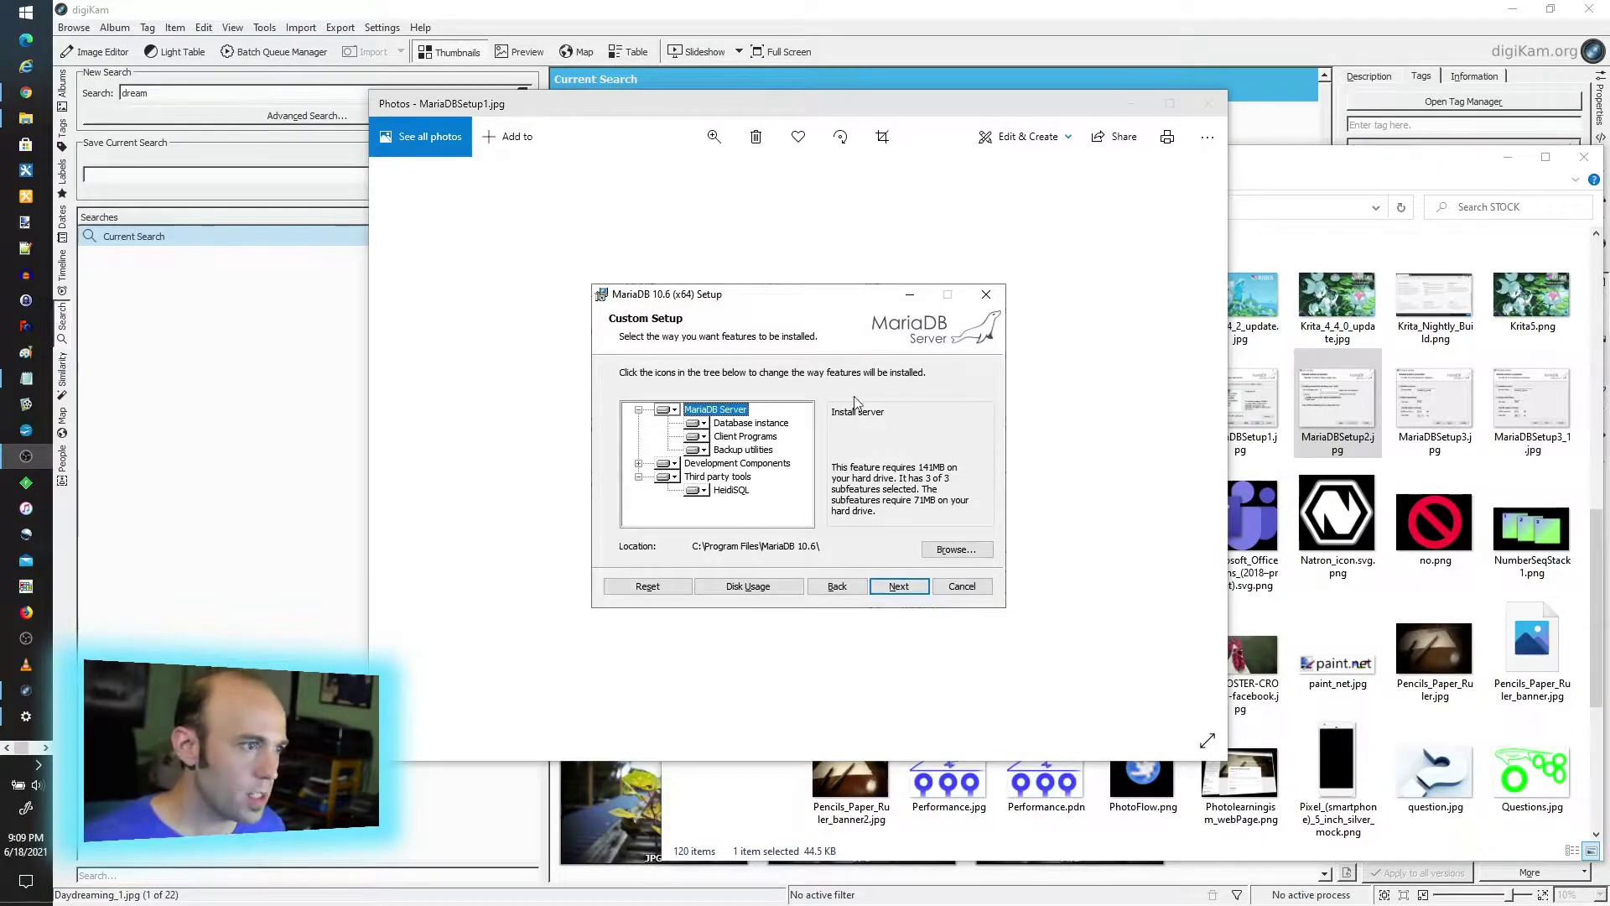
- Advance from the Custom Setup screenshot to the next MariaDB installer screenshot
mouse_move(1189, 446)
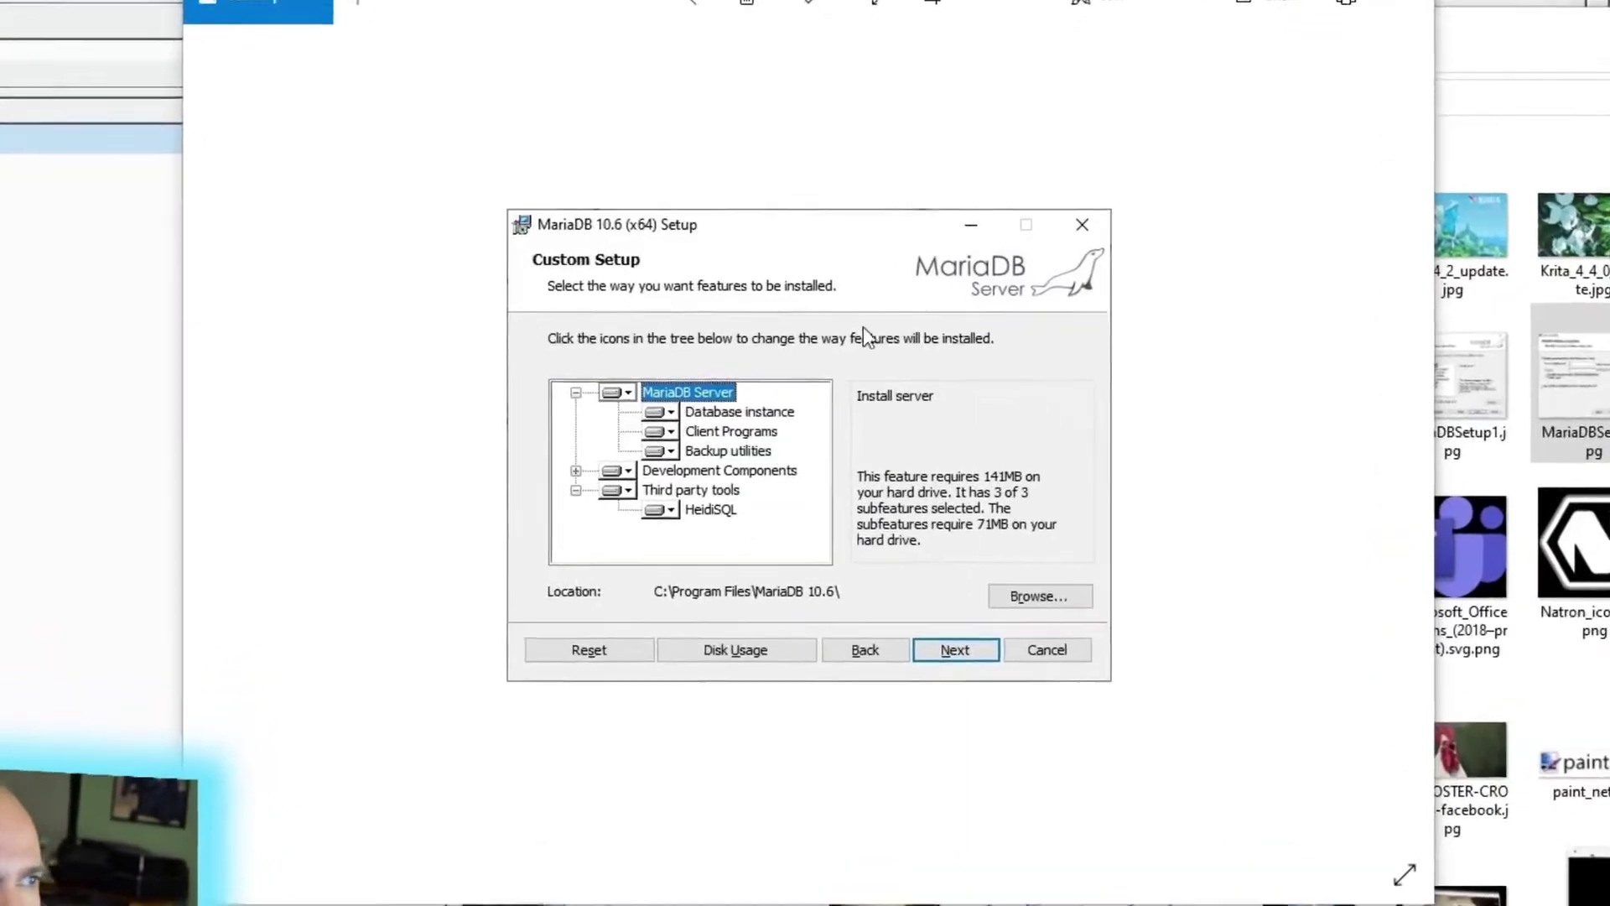
click(1374, 449)
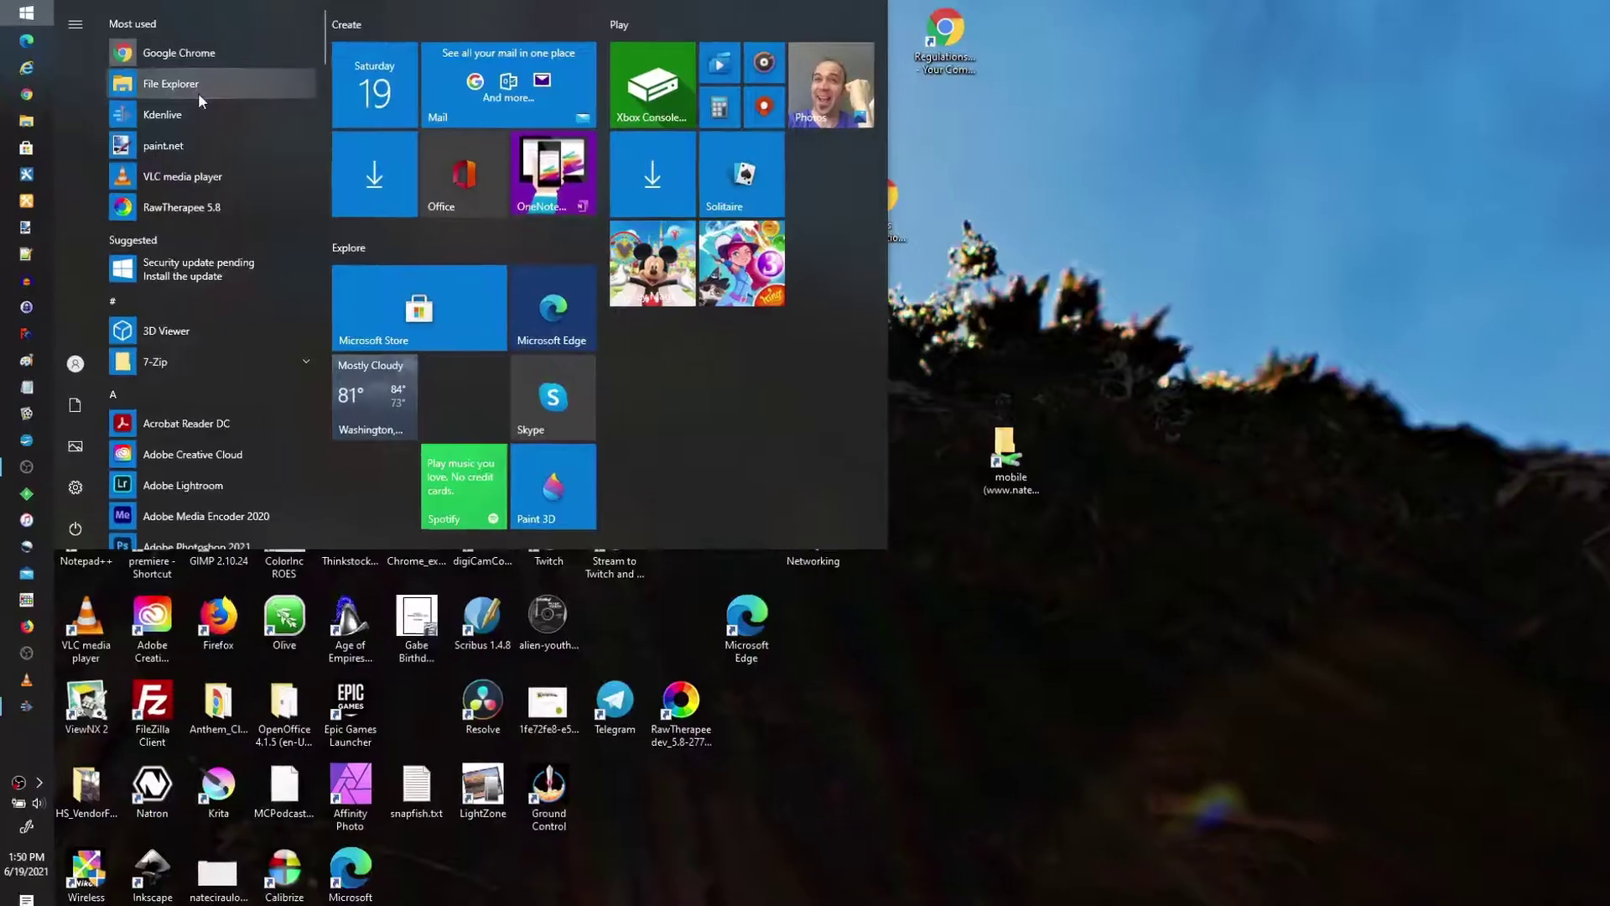
- Launch HeidiSQL via the 'hei' search and add a new top-level session with the default name
text(hei)
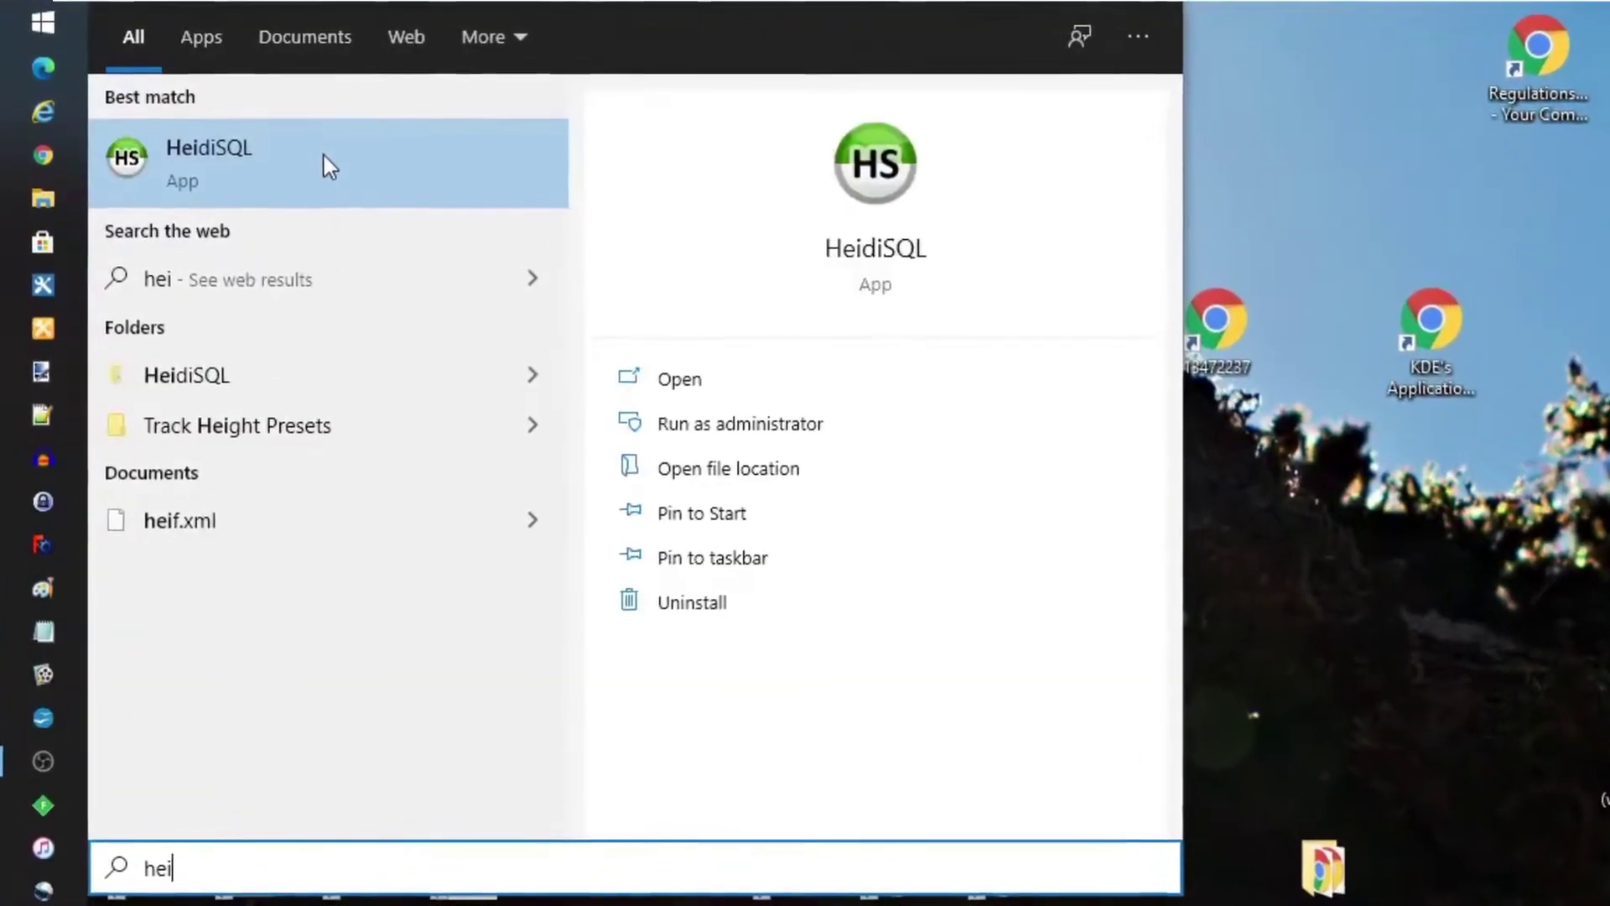
click(324, 154)
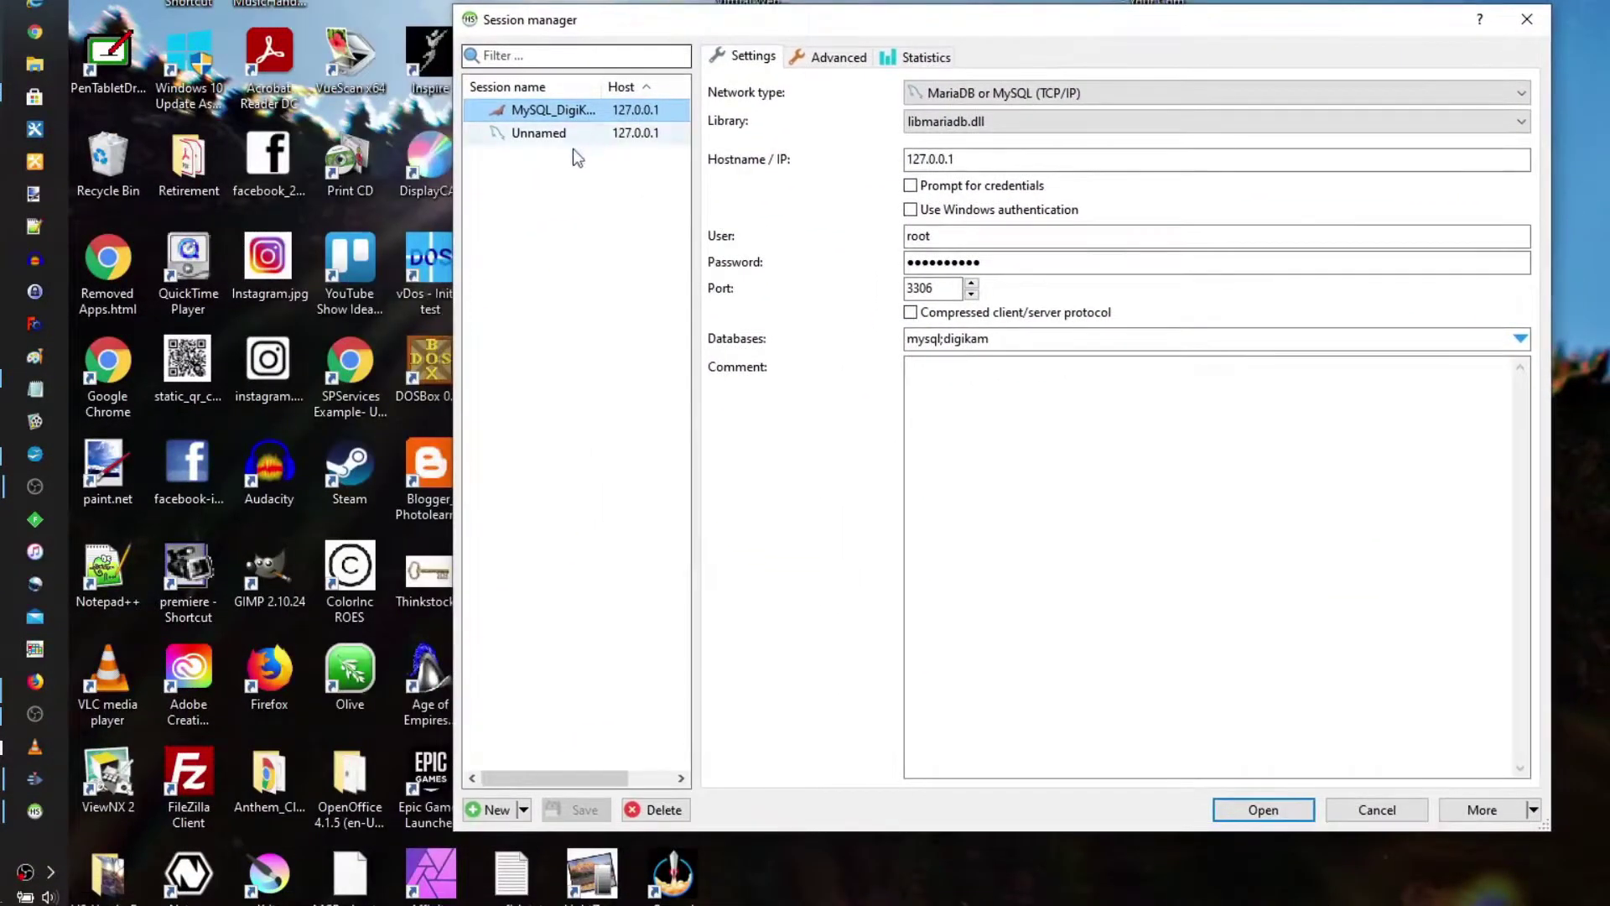
click(523, 809)
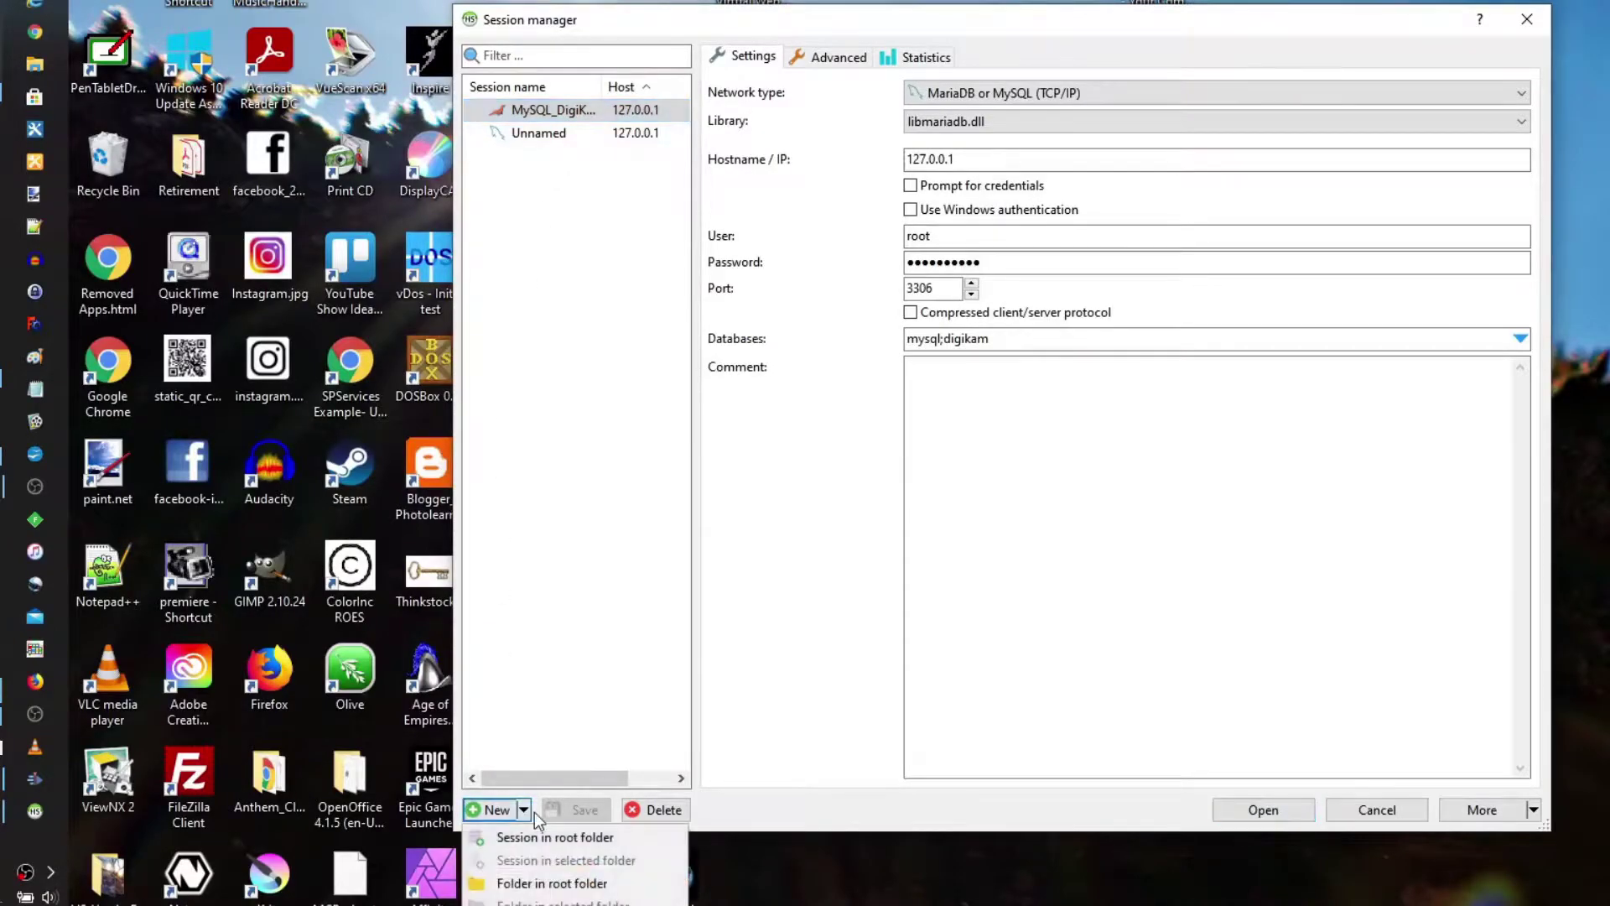
click(570, 837)
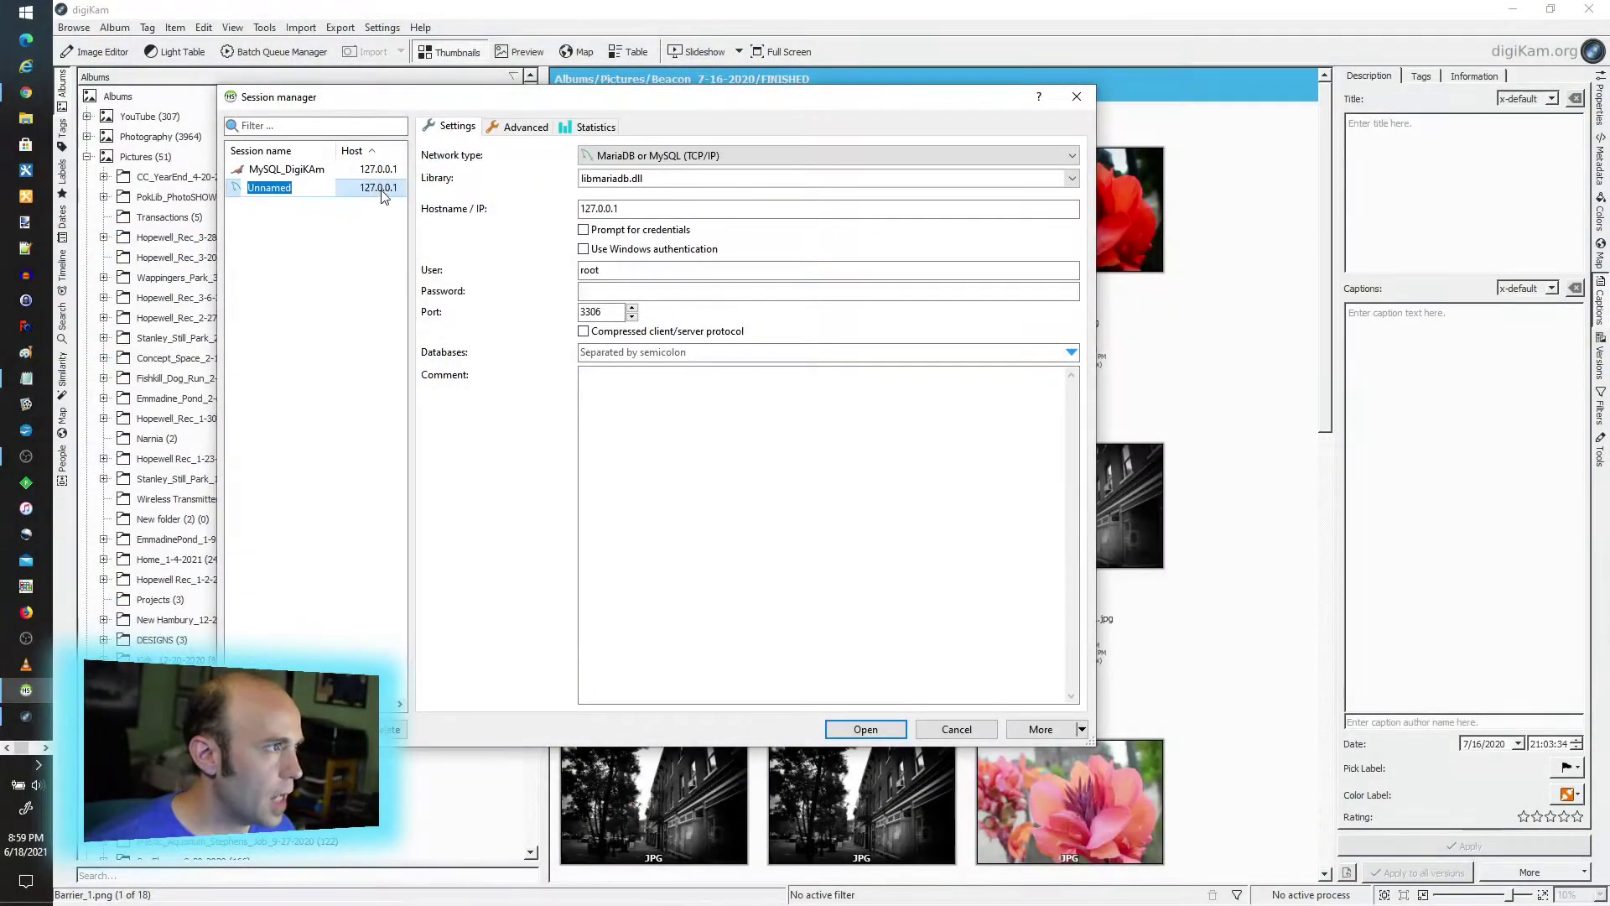
key(Return)
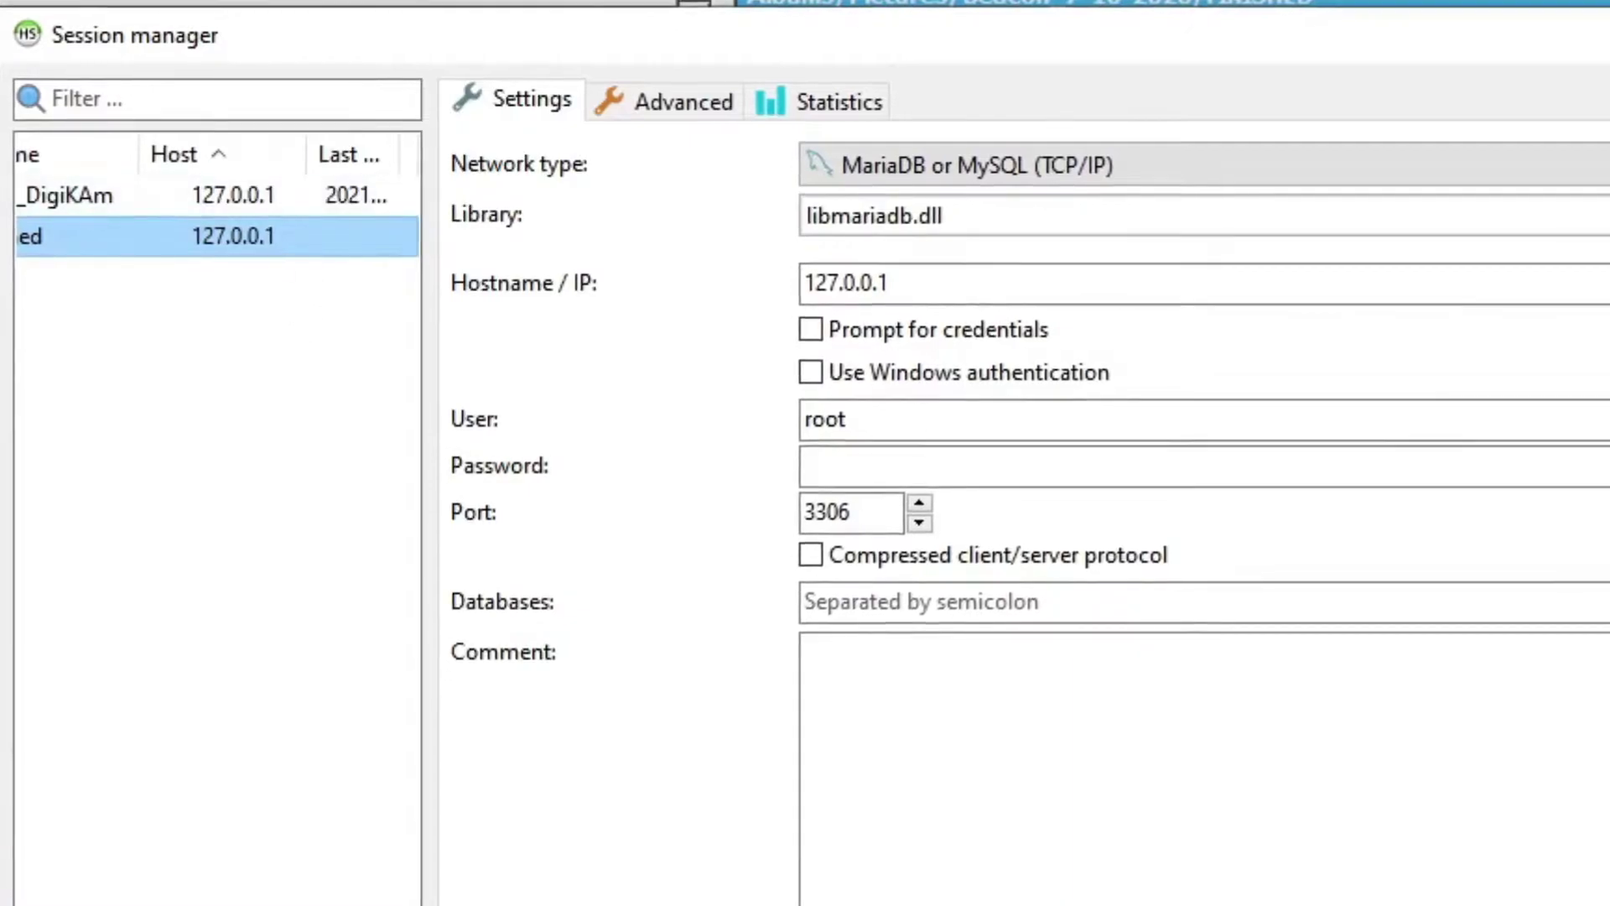
- Select the saved MySQL_DigiKam session to load its connection settings
scroll(260, 352, left, 3)
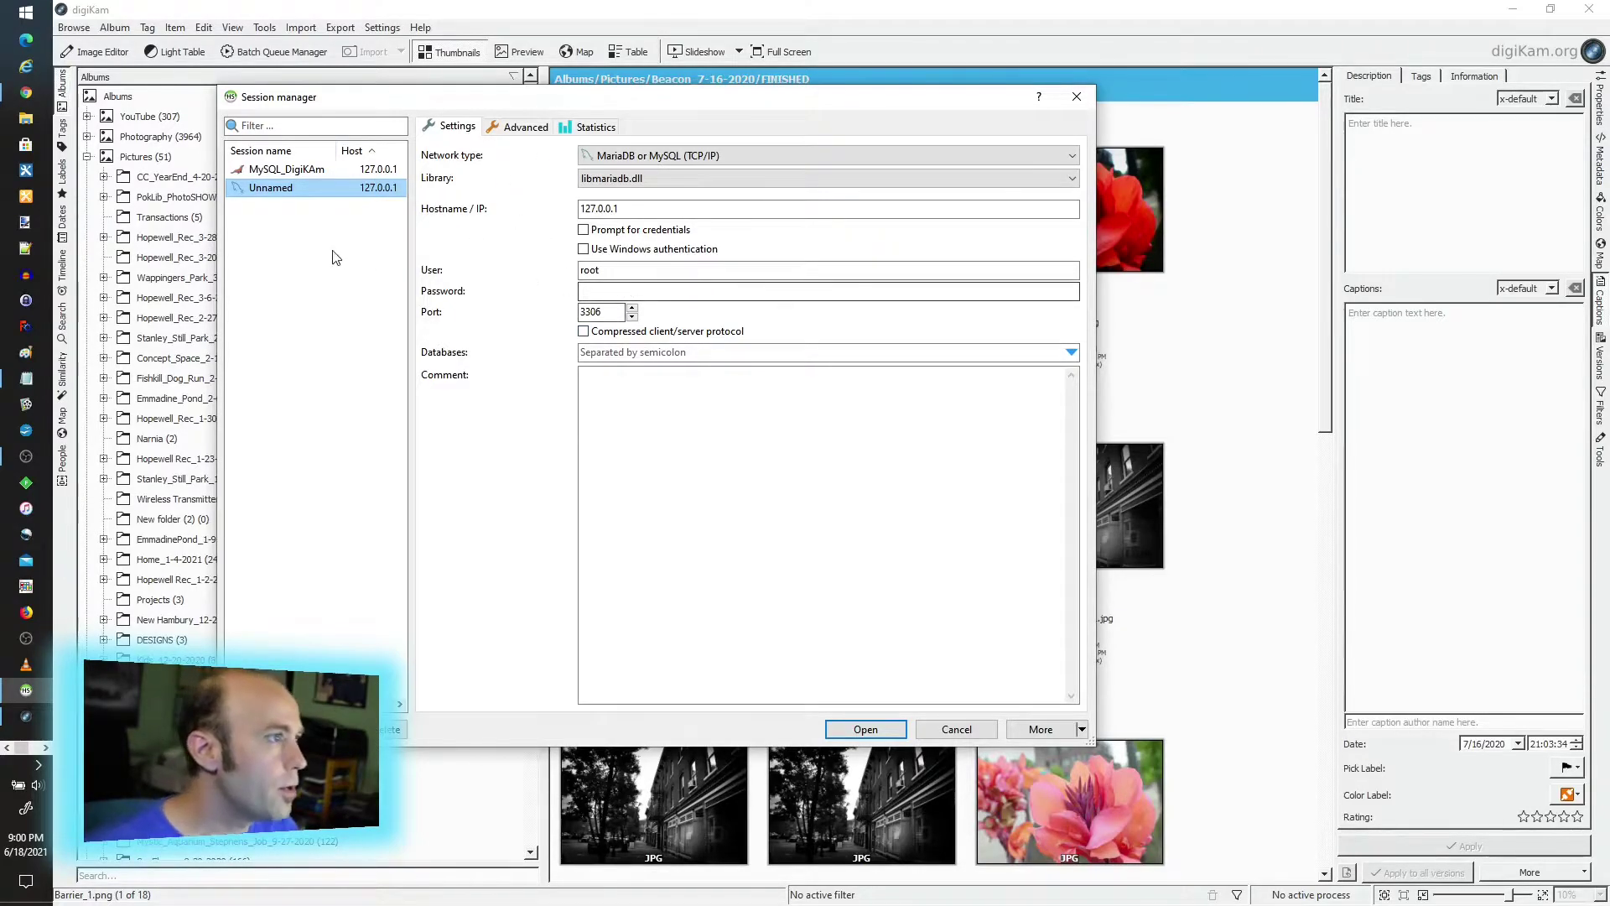
click(289, 169)
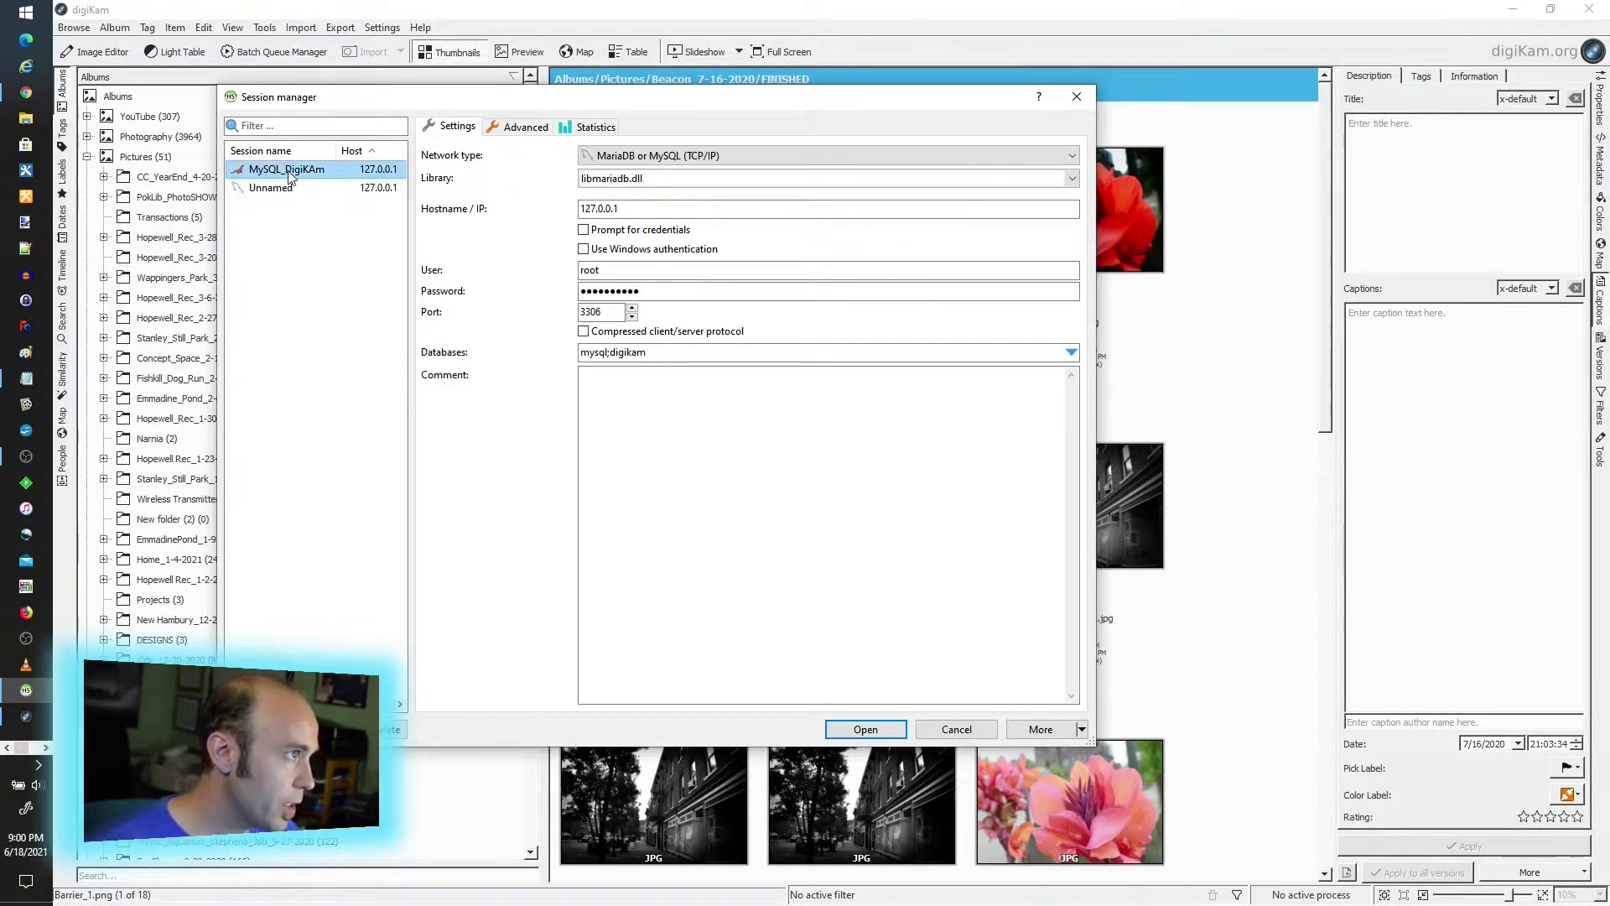
right_click(290, 175)
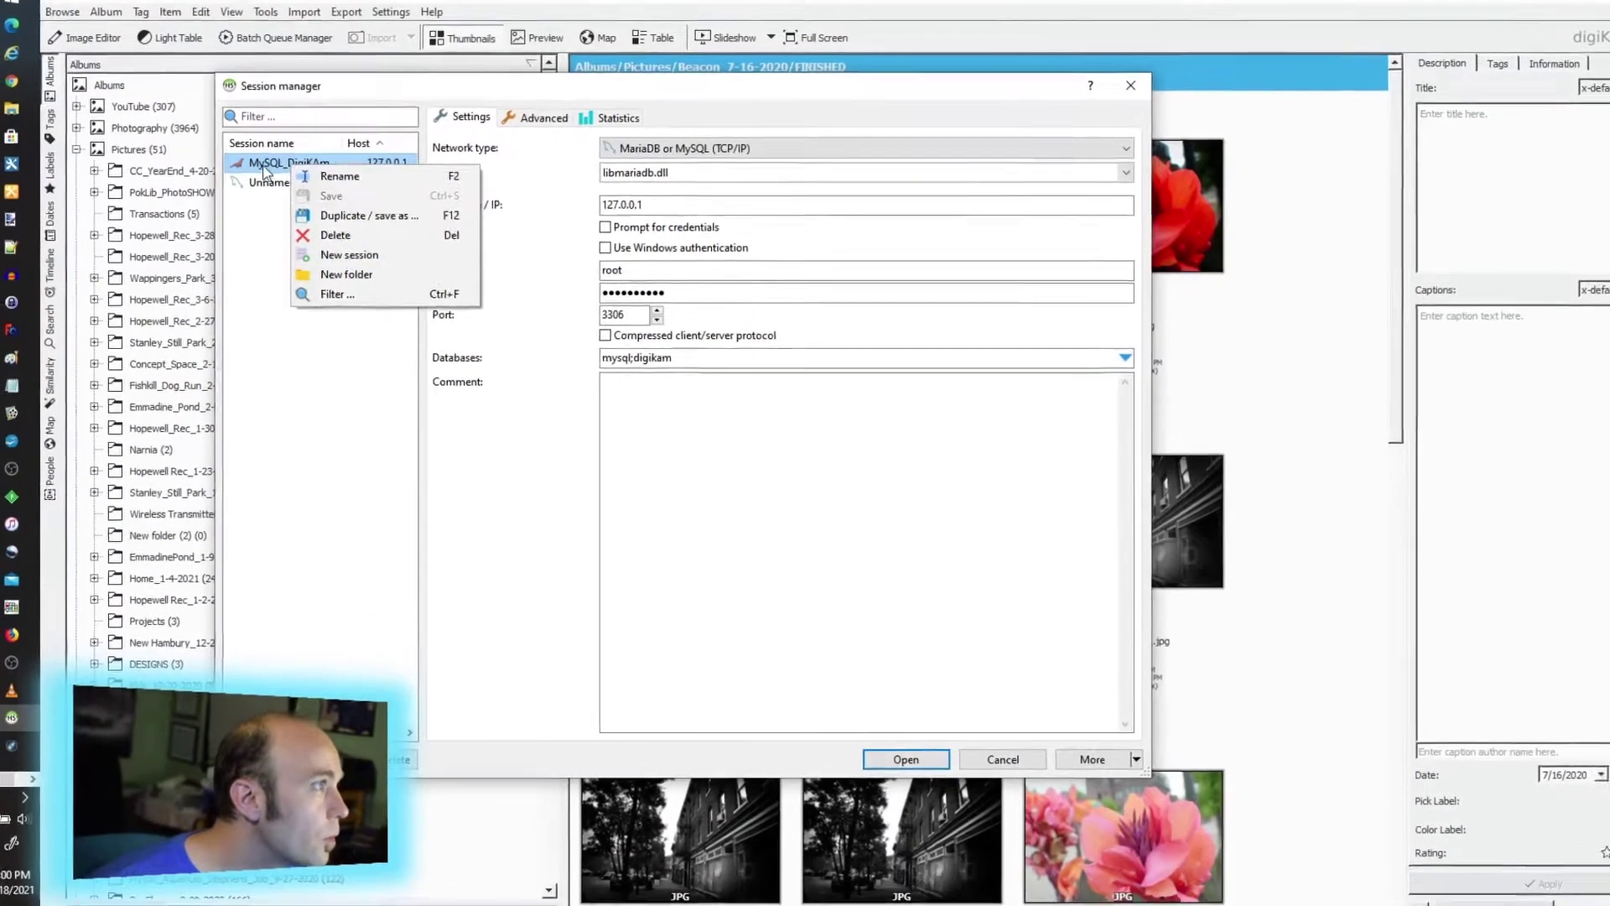
click(262, 170)
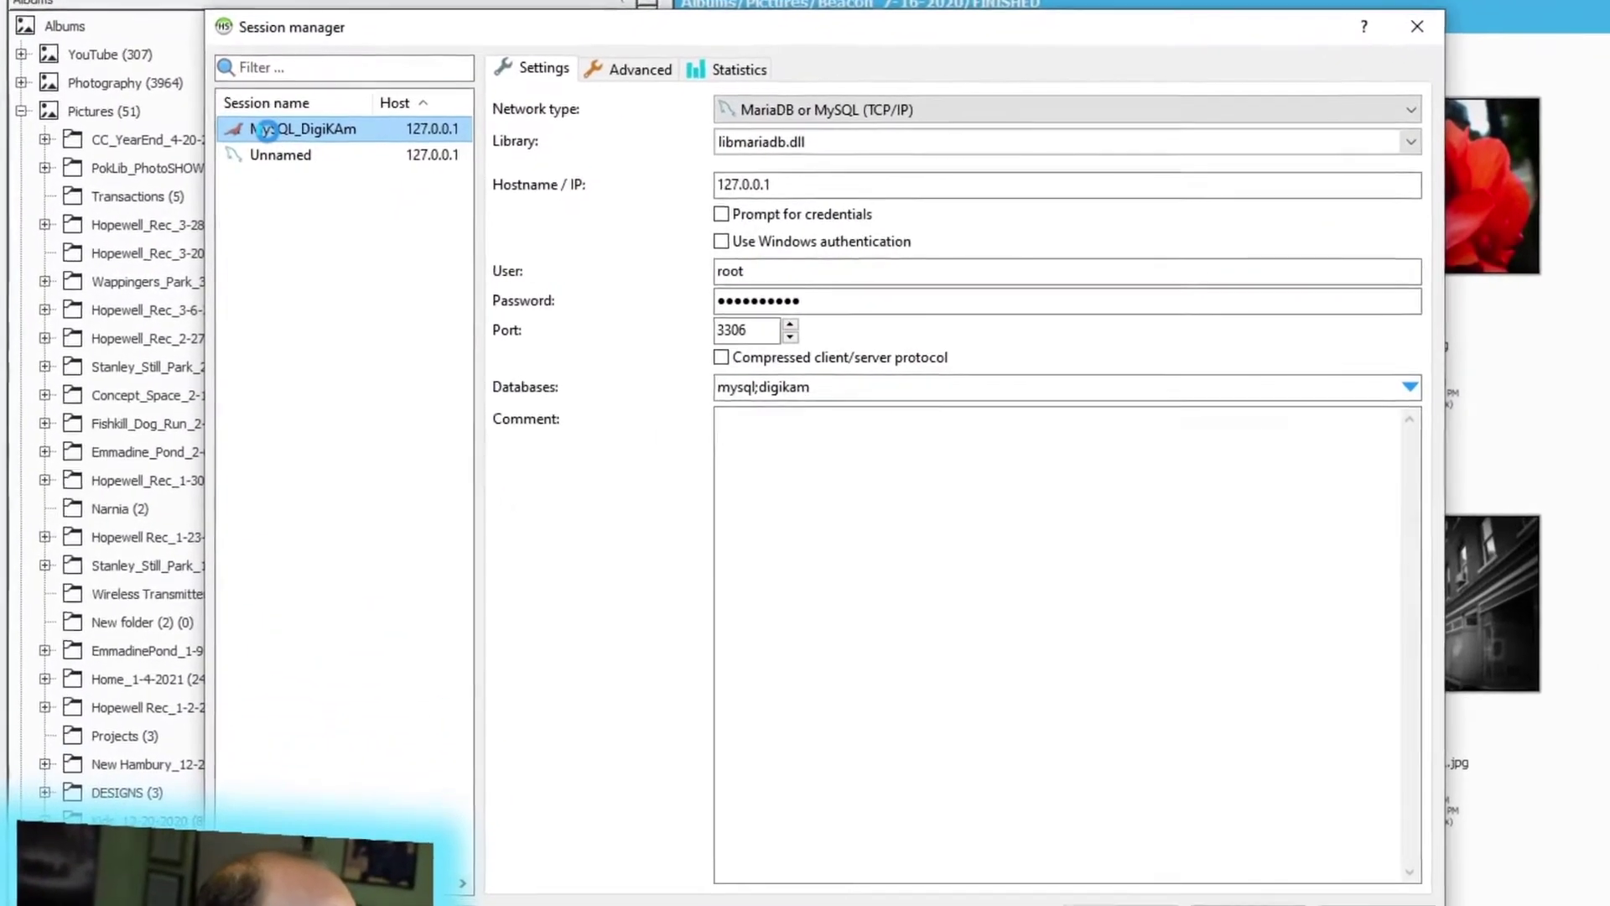
- Connect with the MySQL_DigiKam session and make the HeidiSQL window taller
double_click(265, 130)
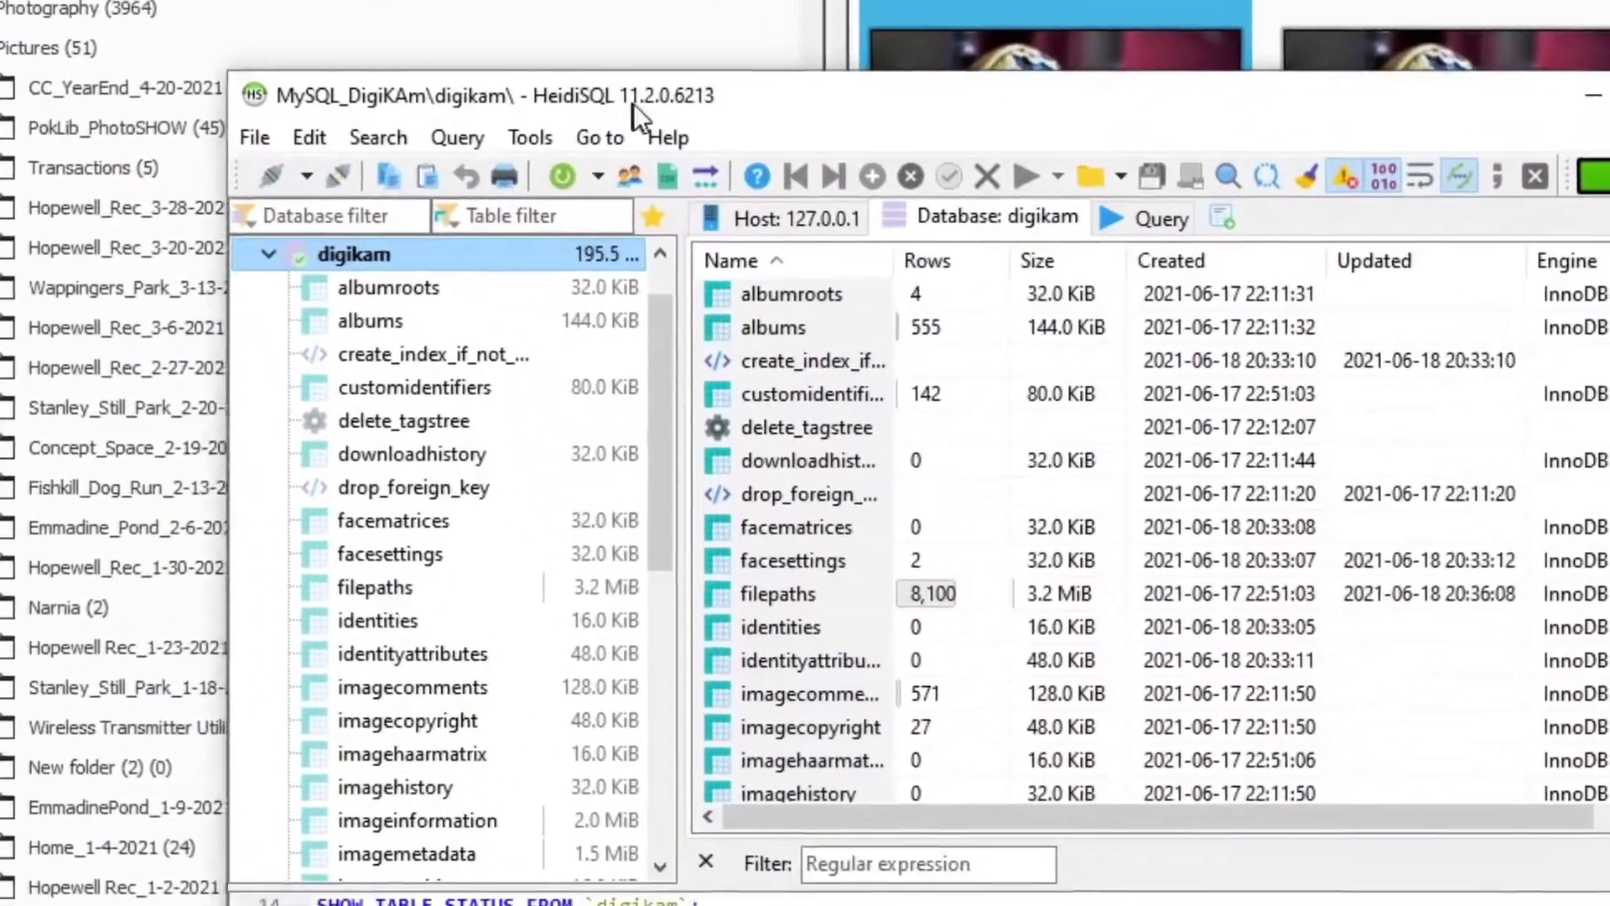
drag(615, 155, 615, 65)
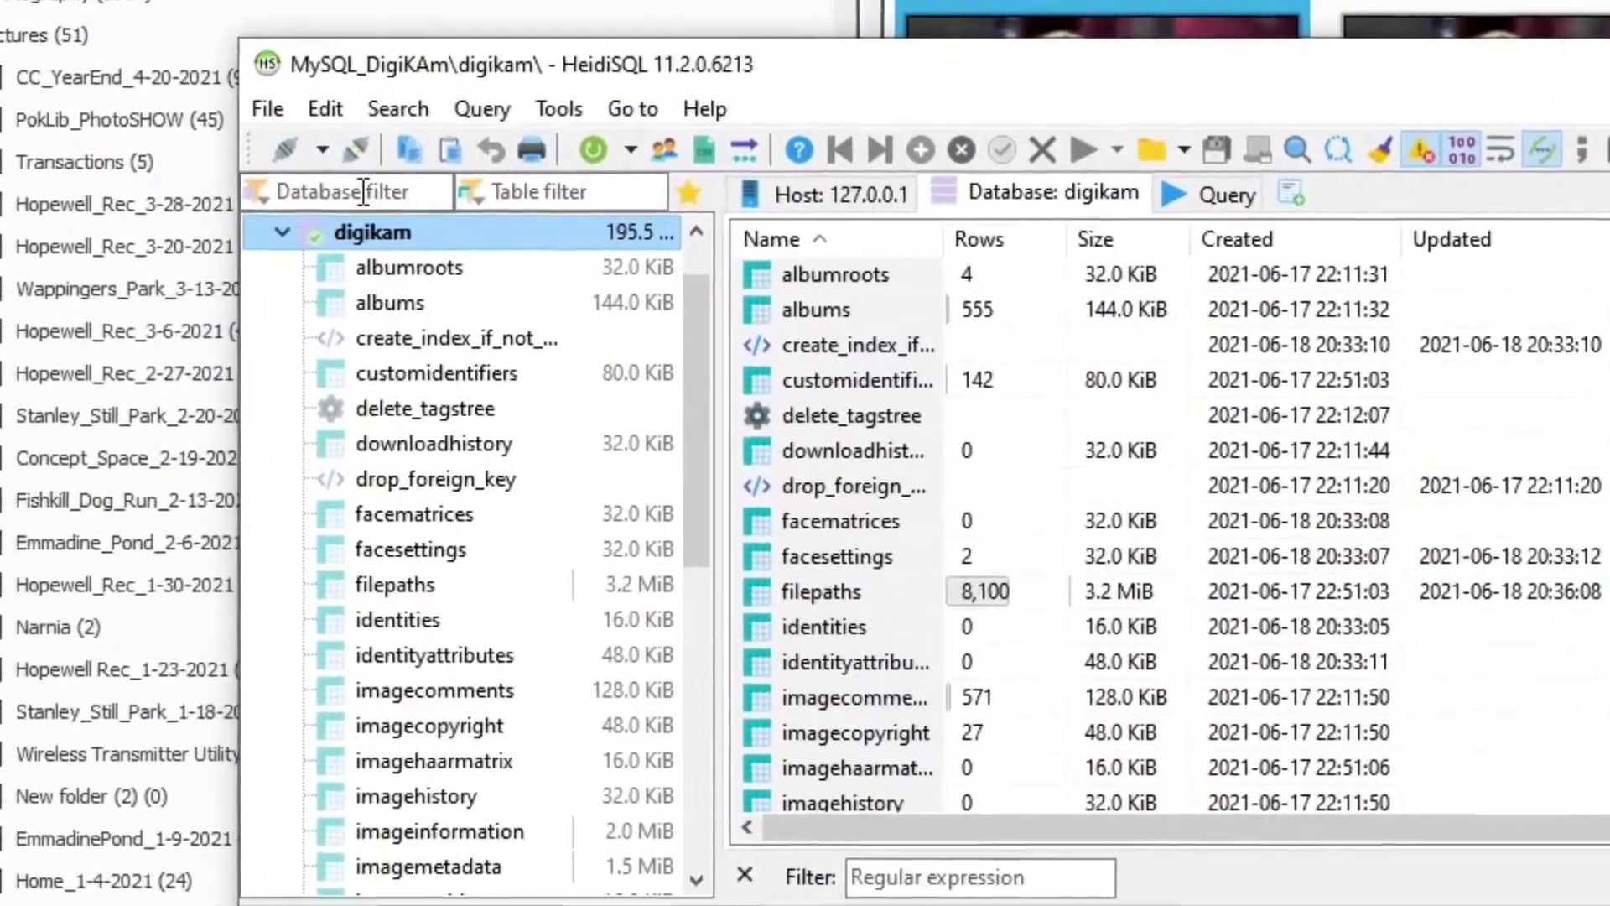
scroll(587, 369, up, 1)
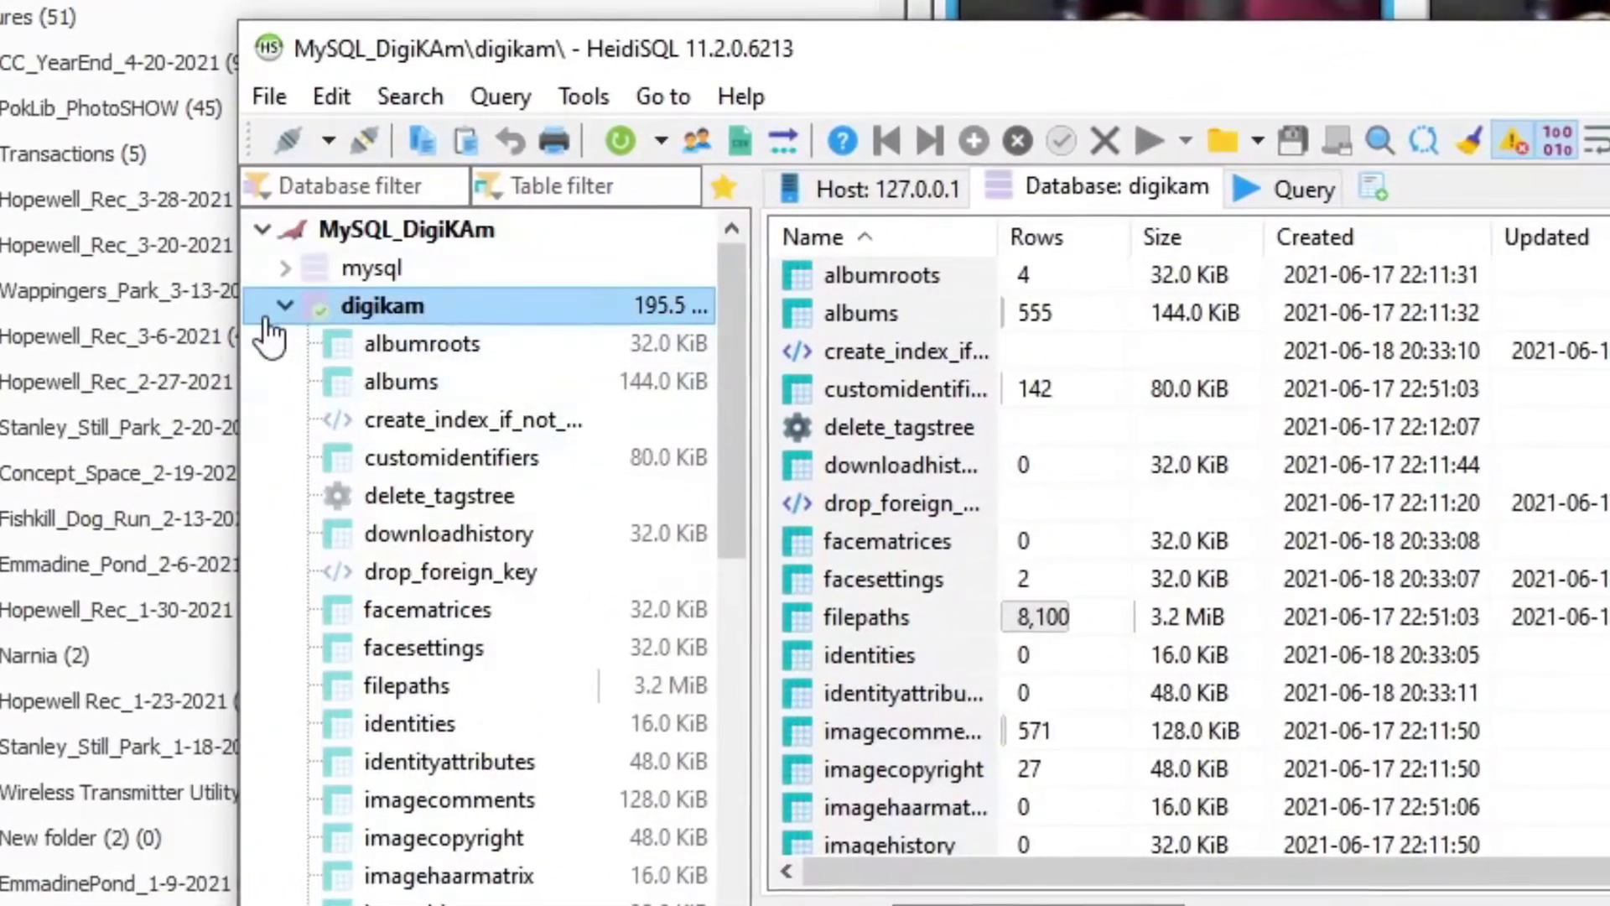
- Collapse the digikam table list, select the server node, and expand then collapse mysql
click(283, 309)
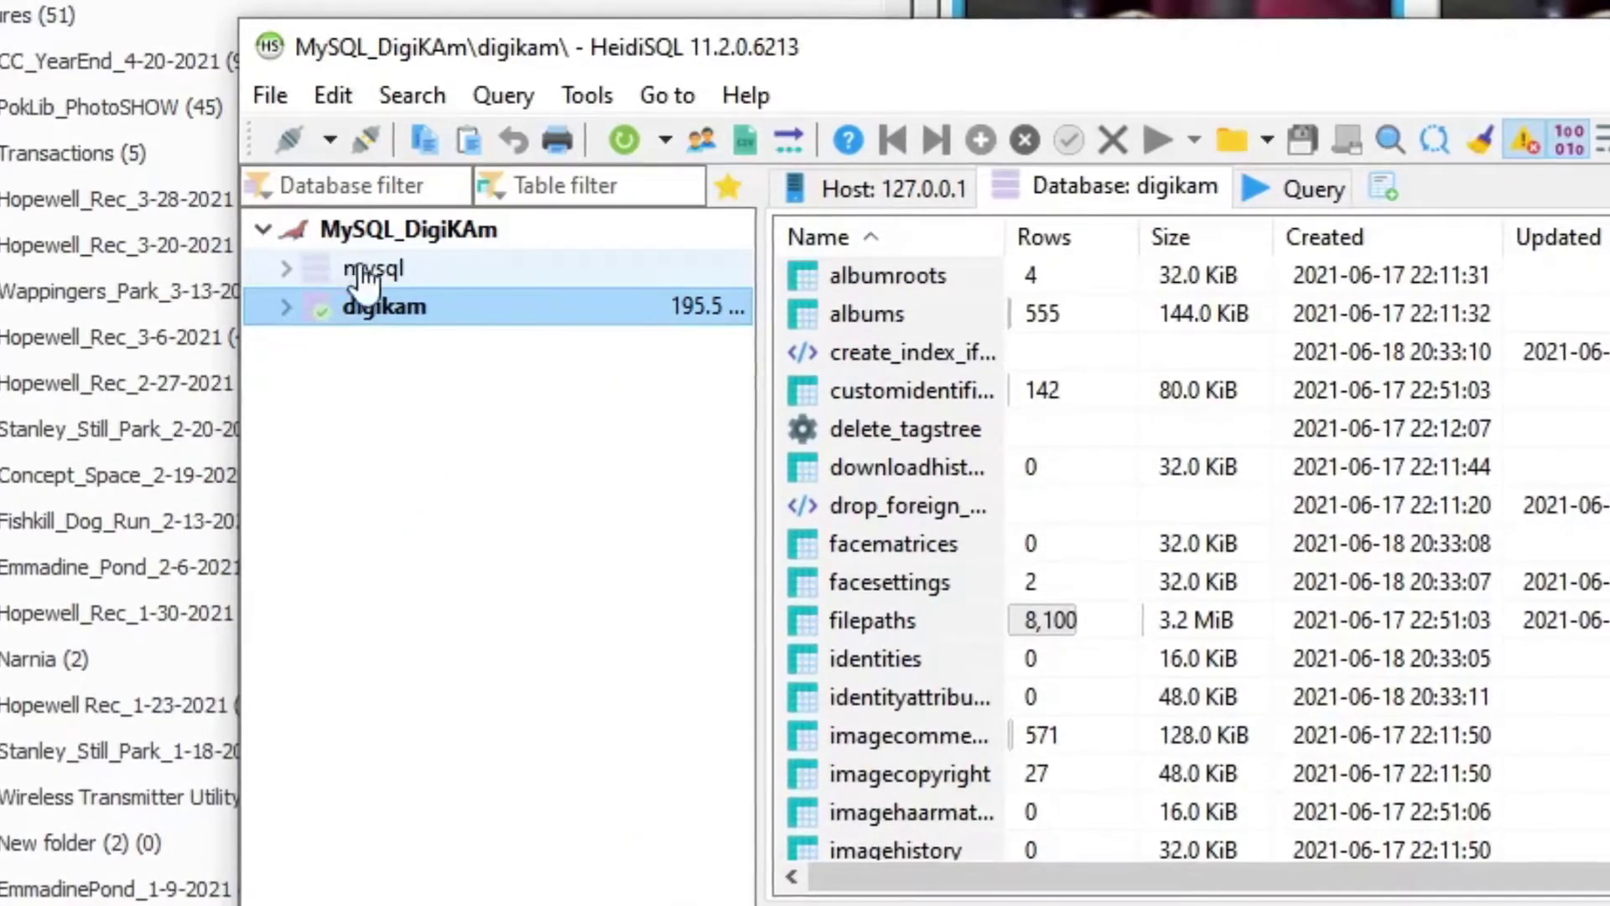
right_click(426, 227)
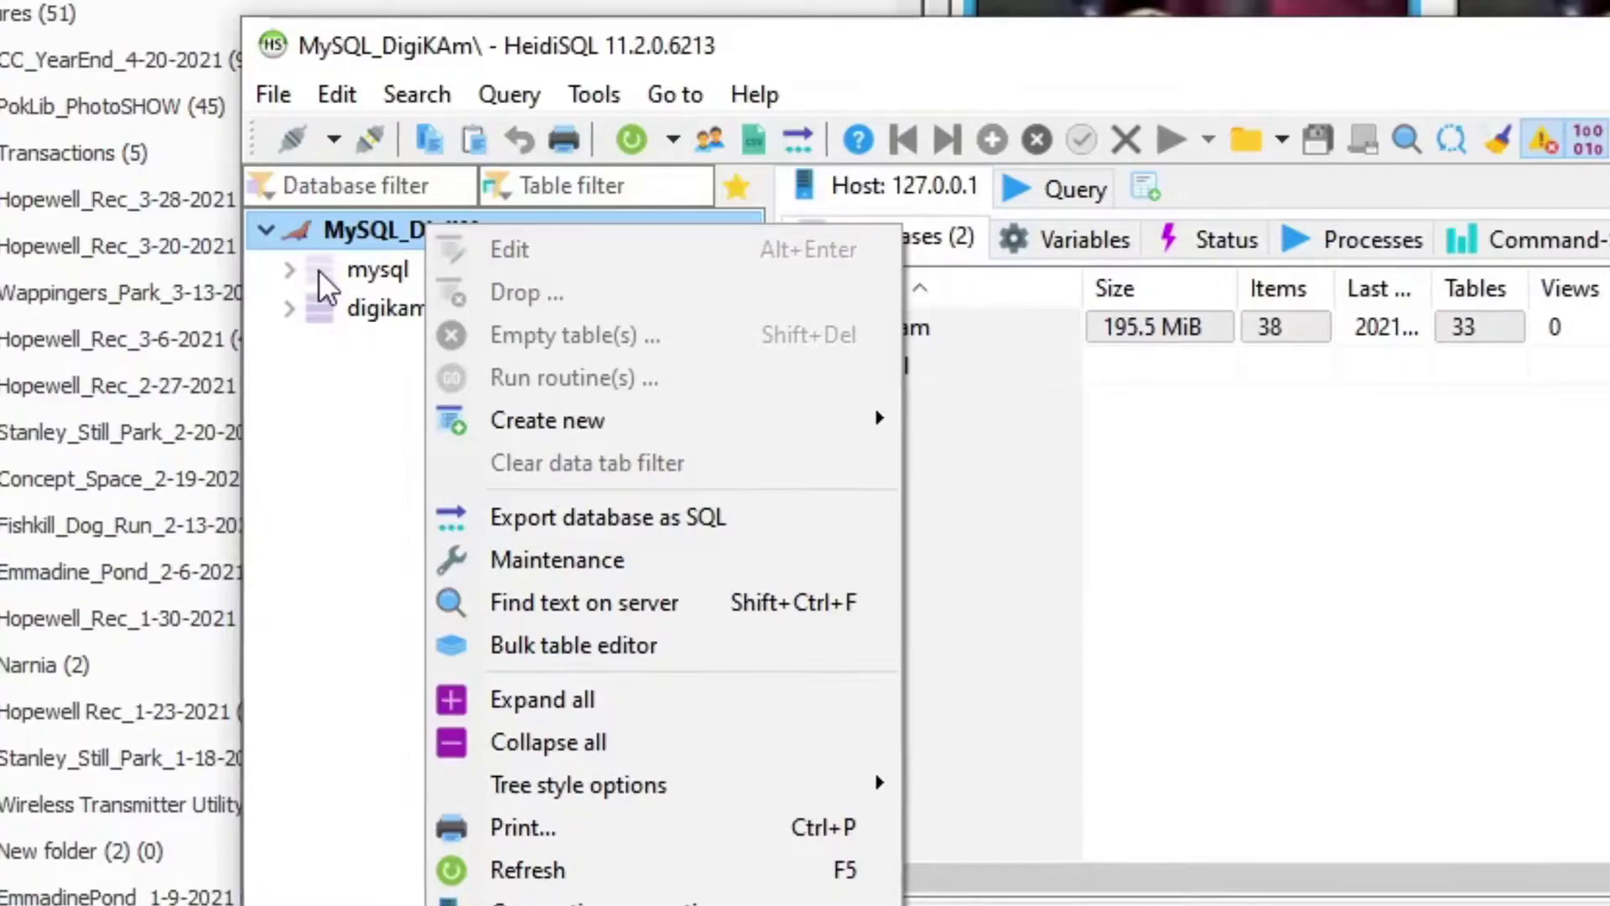
click(382, 534)
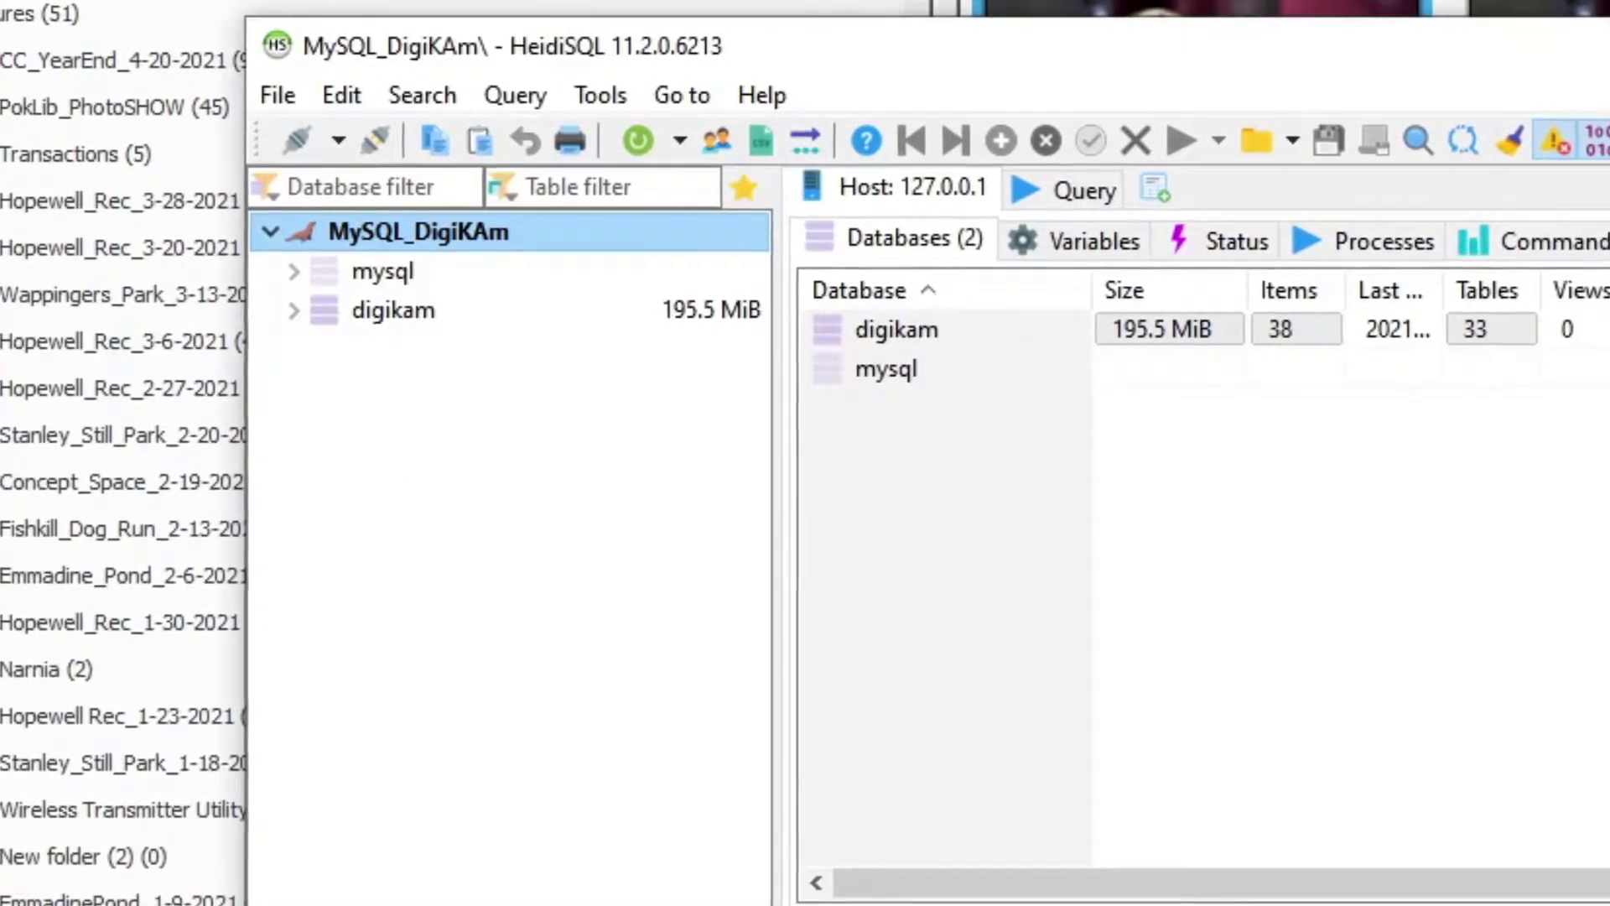
click(288, 270)
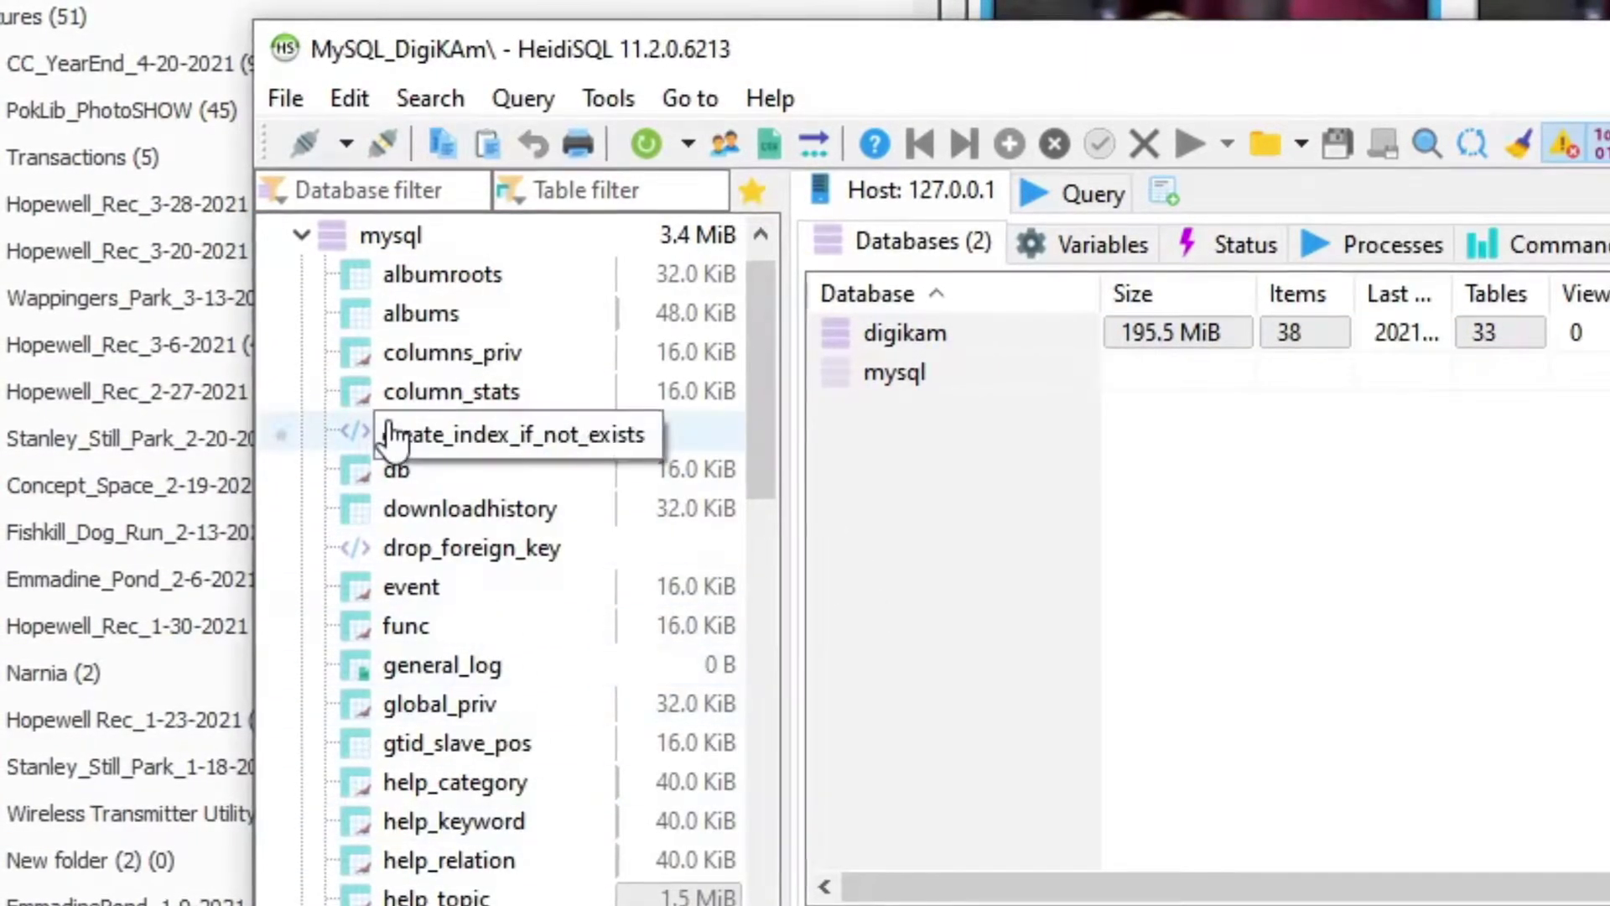
click(303, 236)
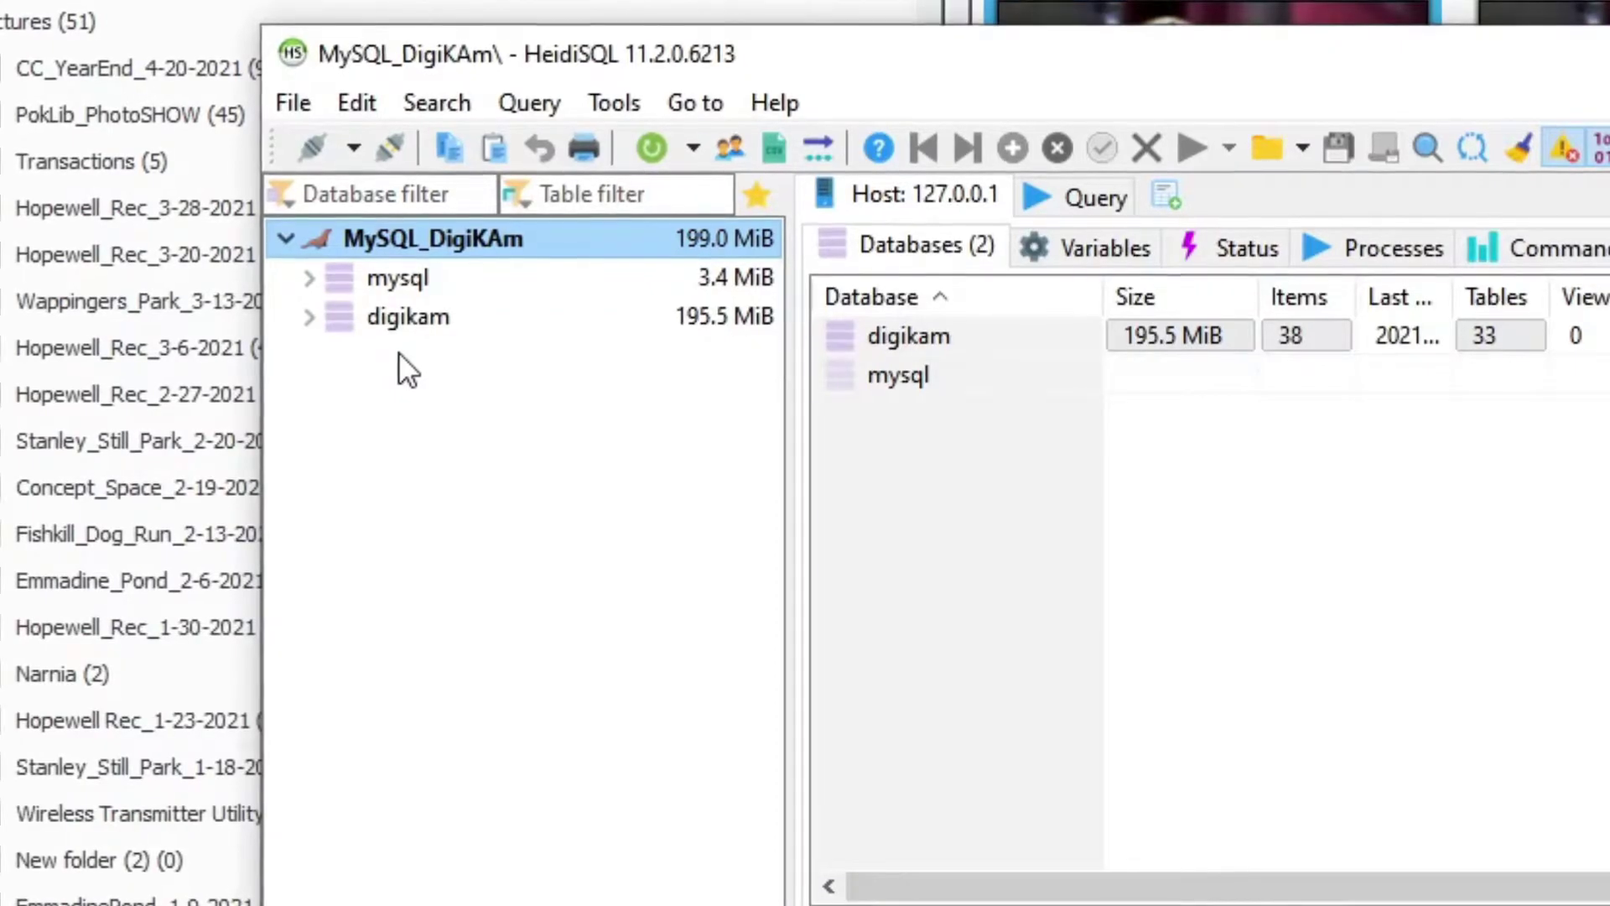
right_click(422, 228)
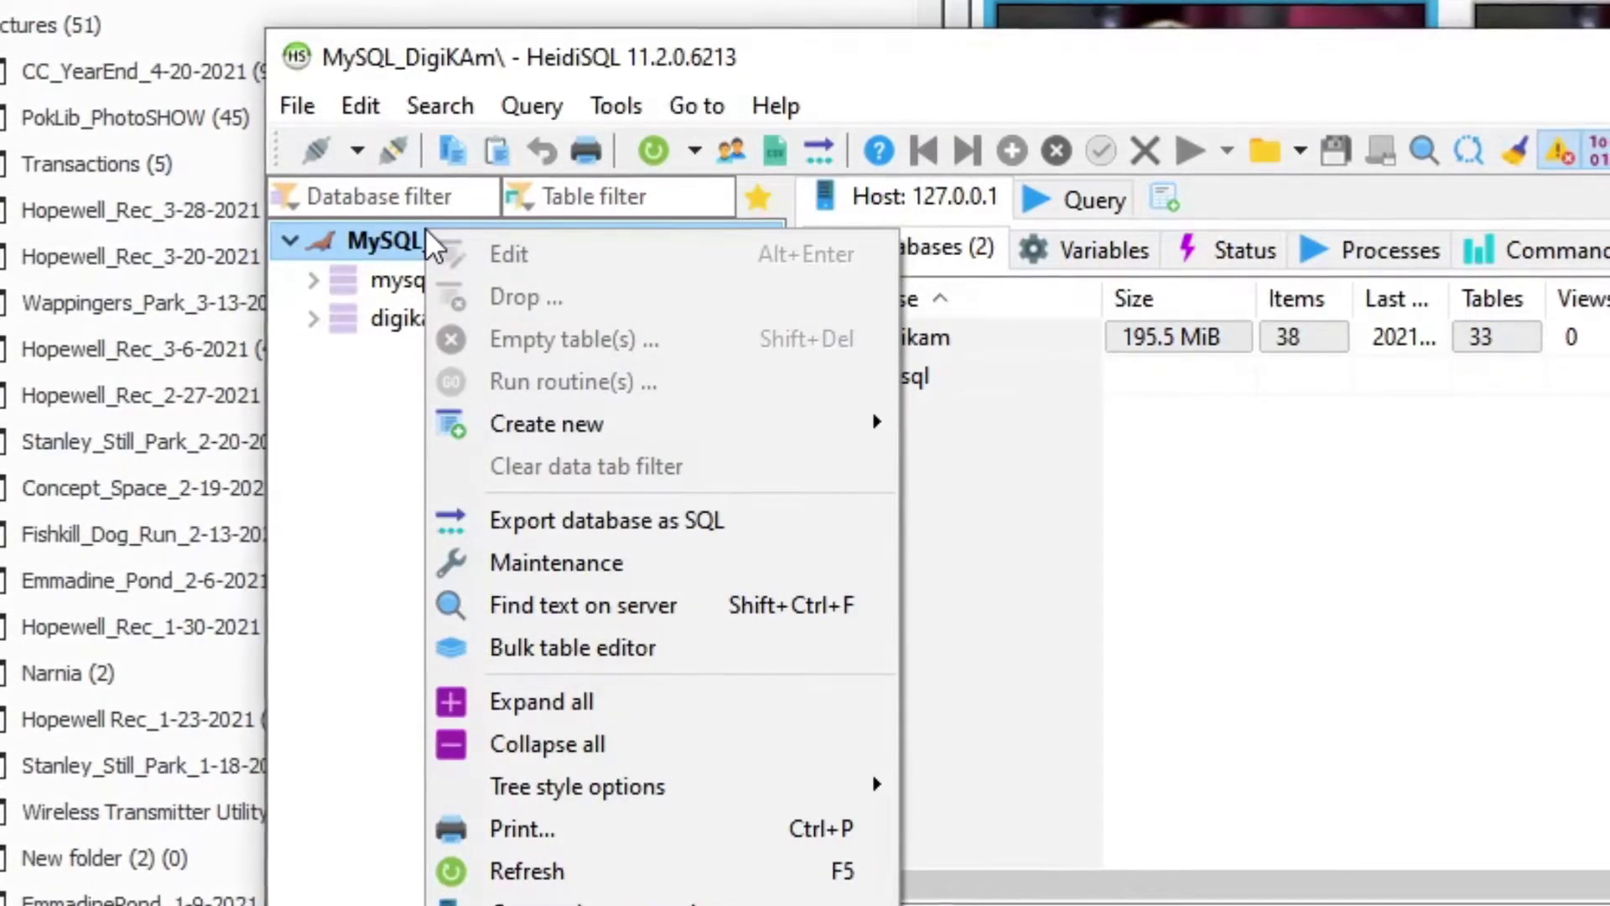
mouse_move(588, 435)
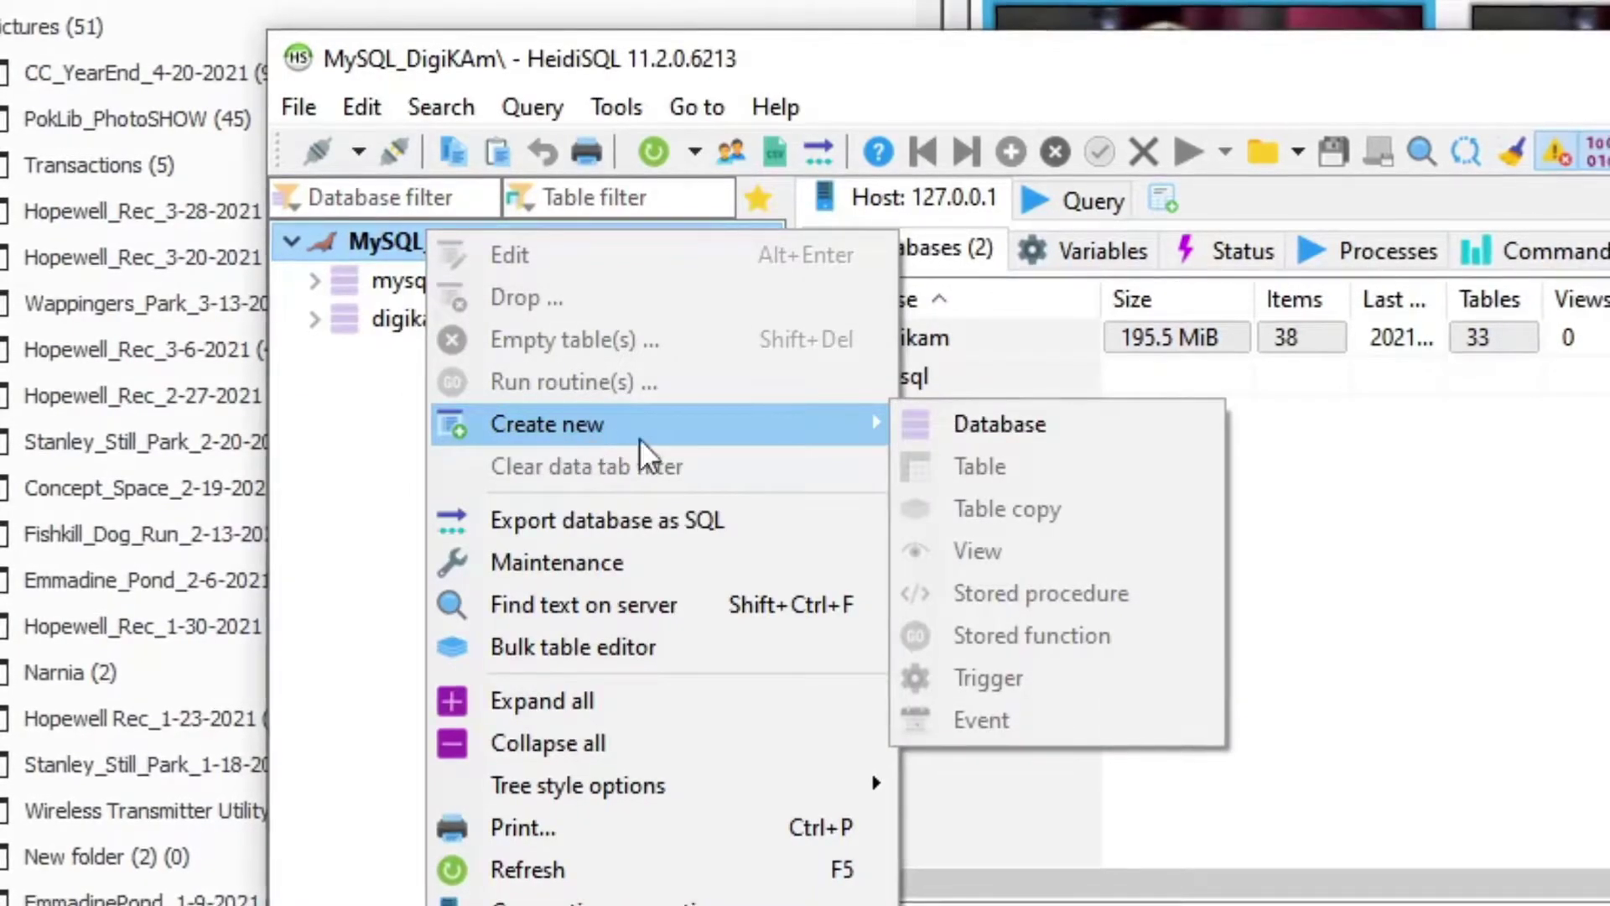
click(1117, 414)
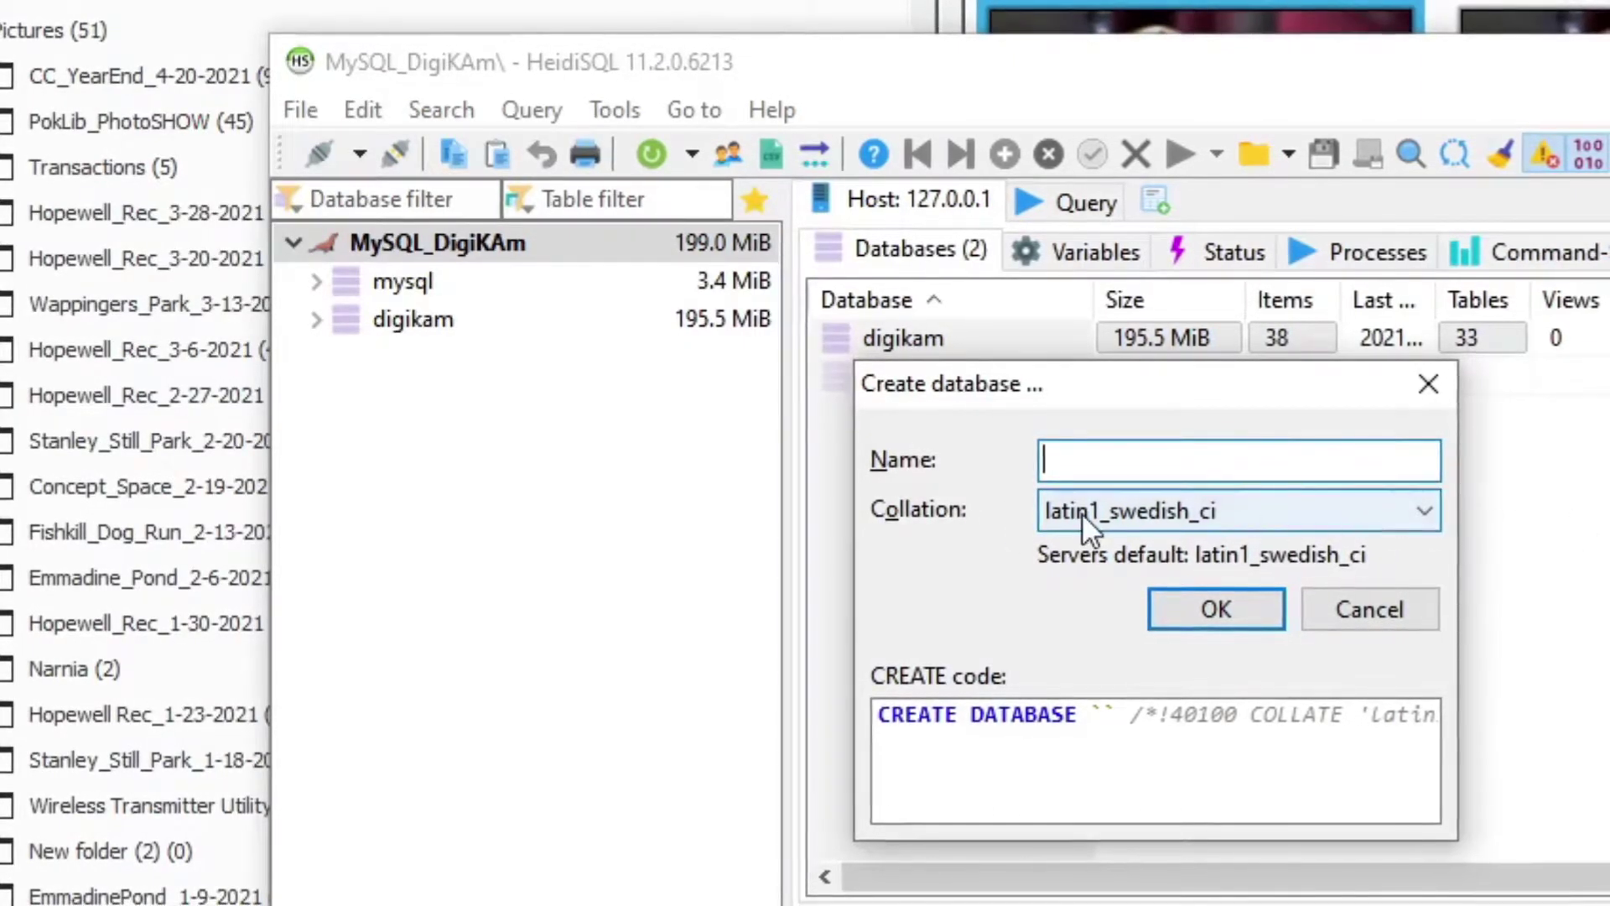
click(1420, 612)
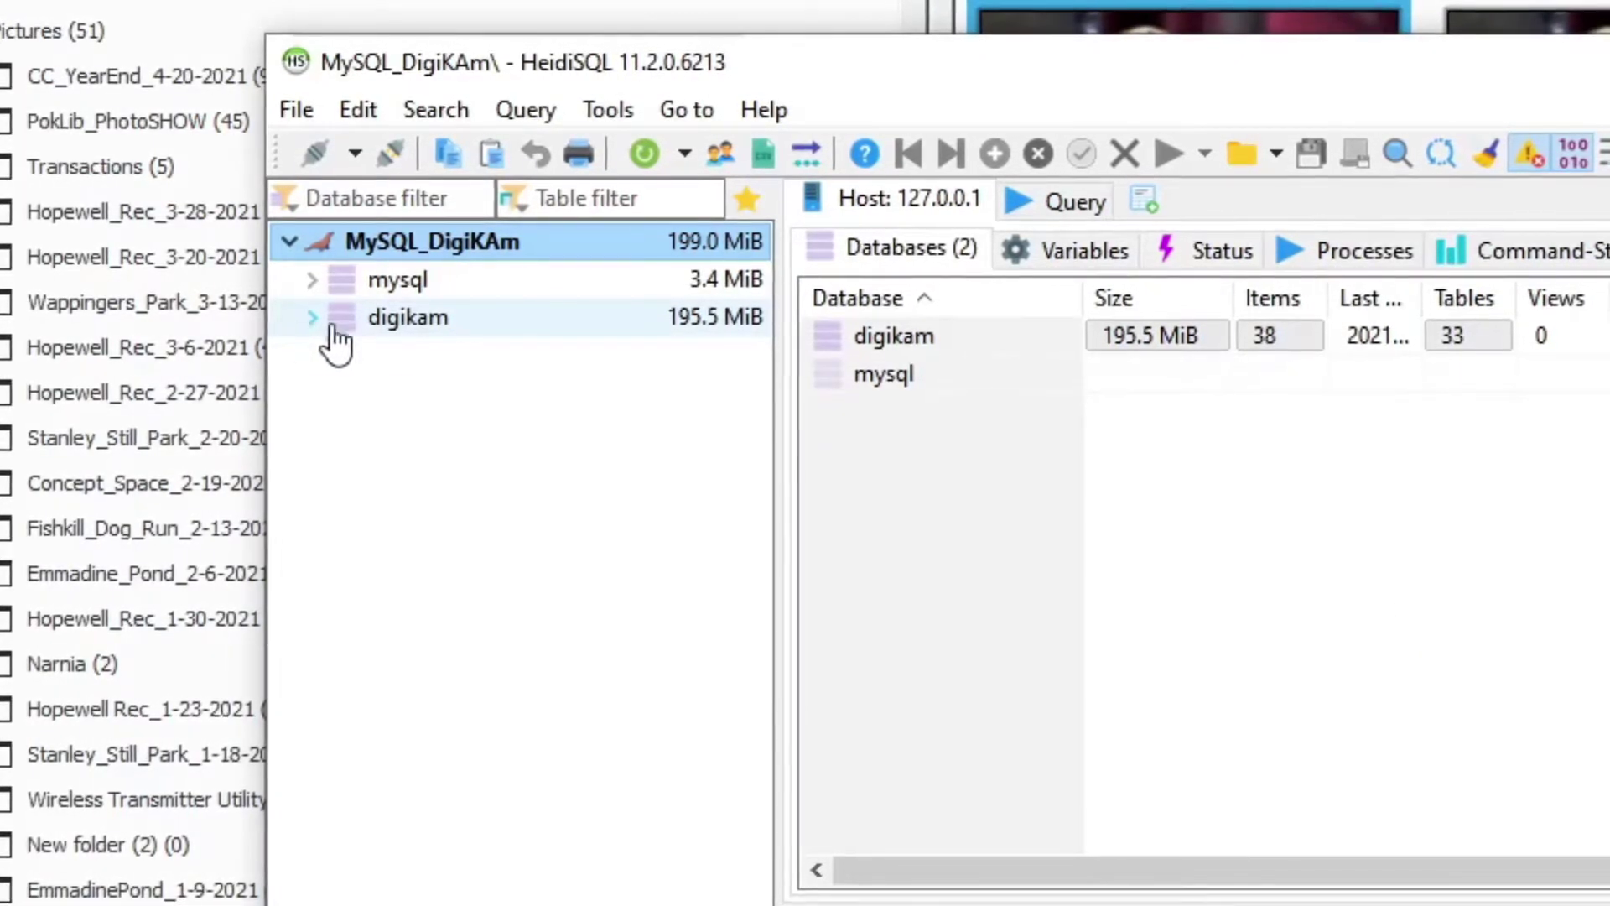
- Show the digikam tables, then open User manager and select the digikam account at localhost
click(391, 324)
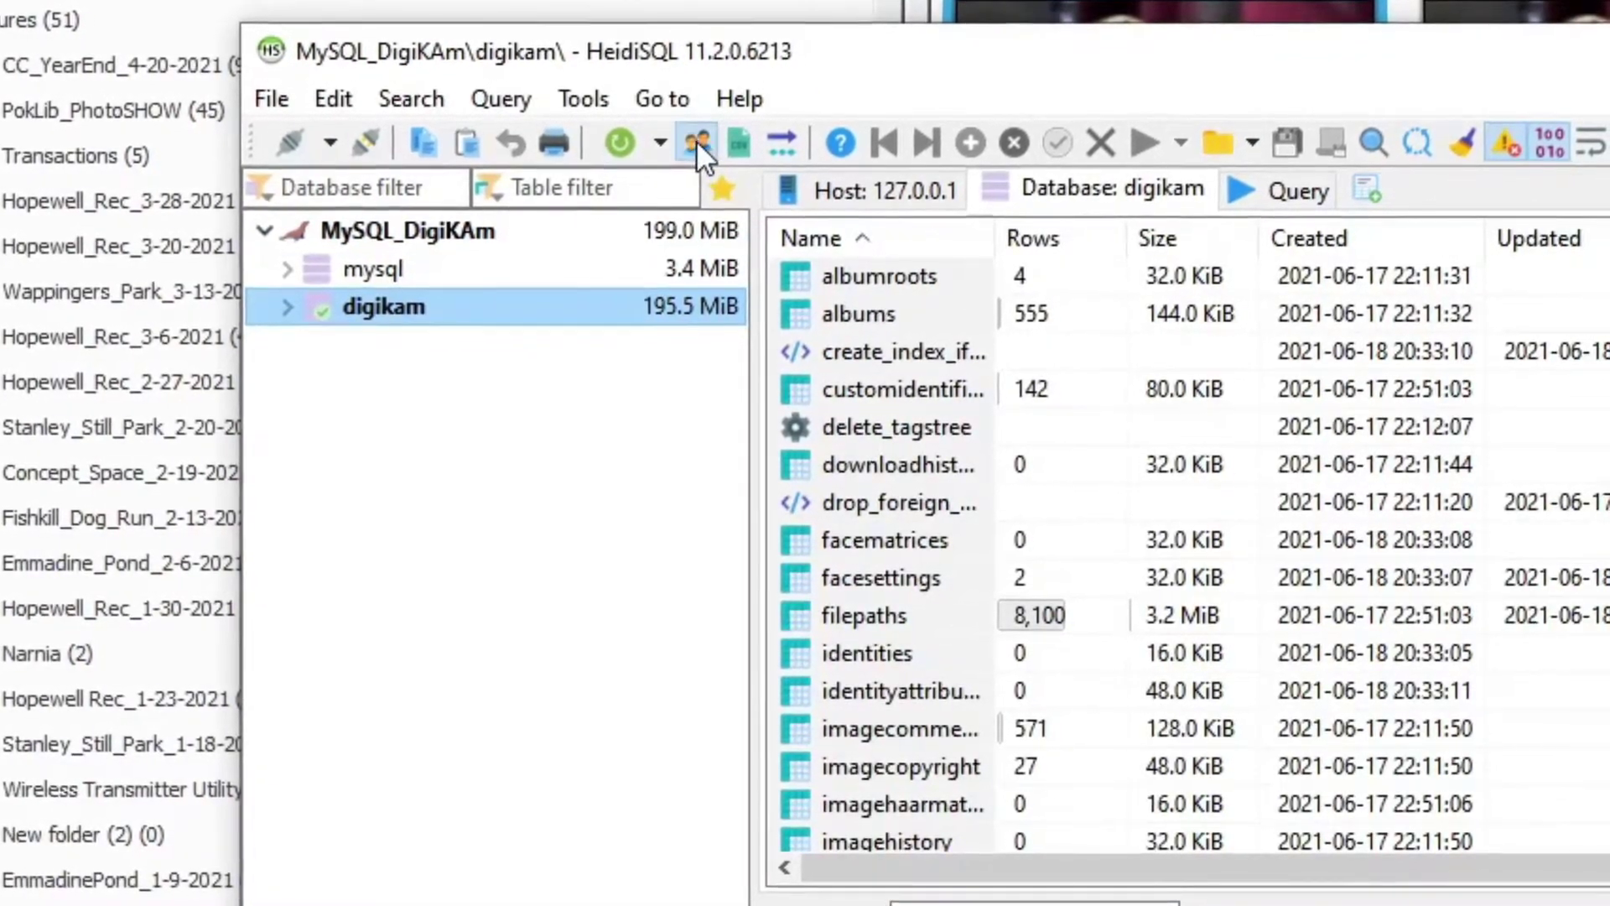
click(697, 143)
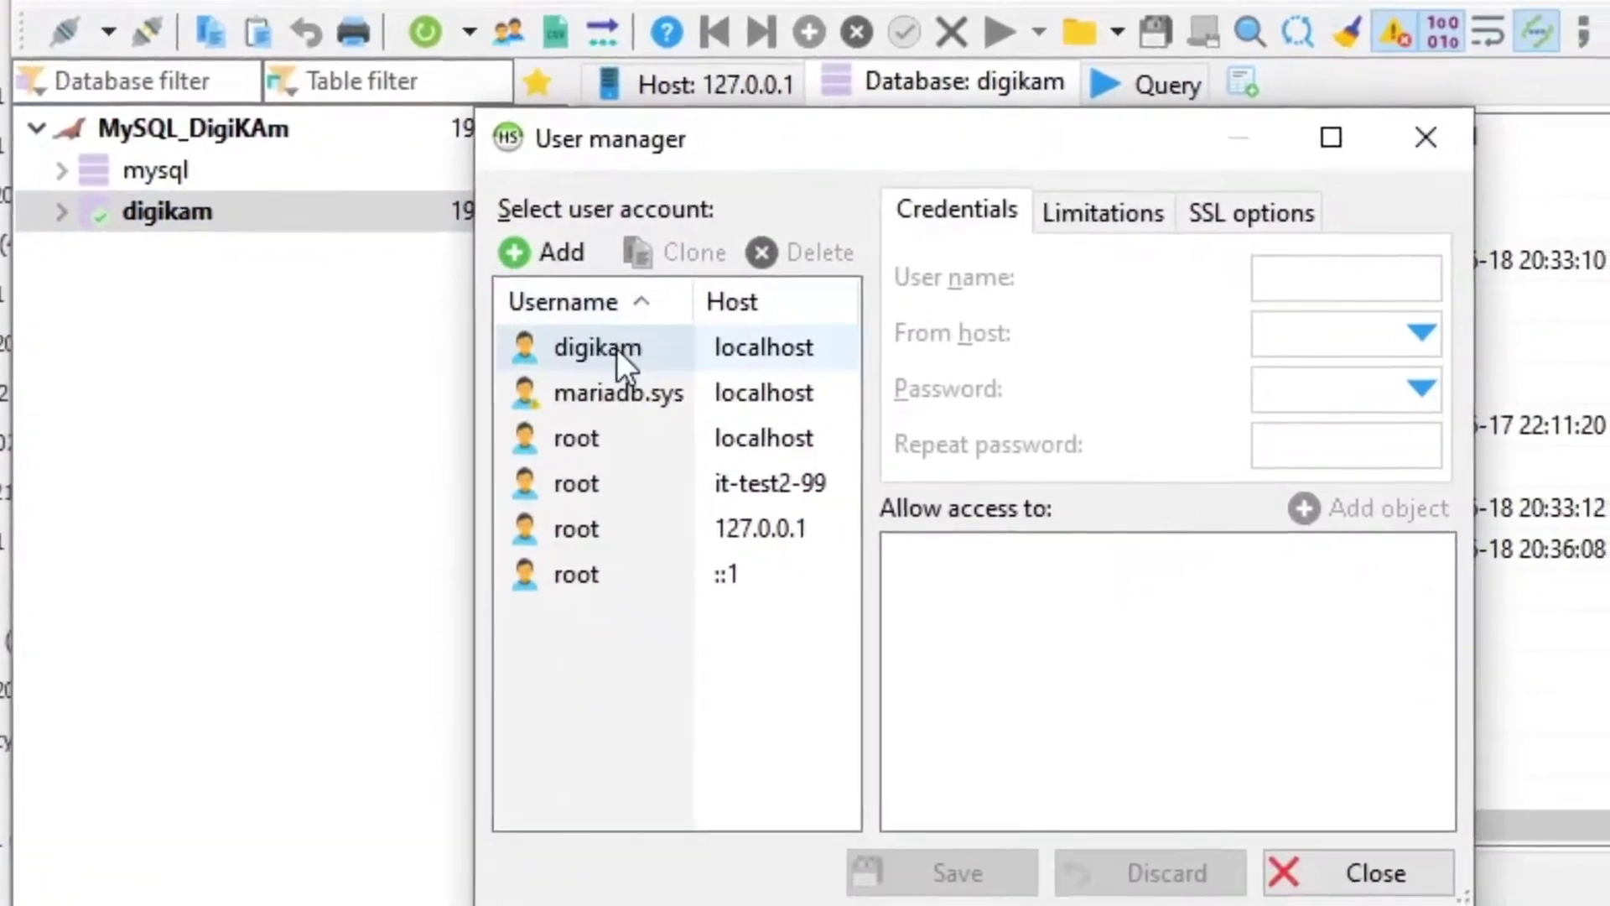
click(616, 349)
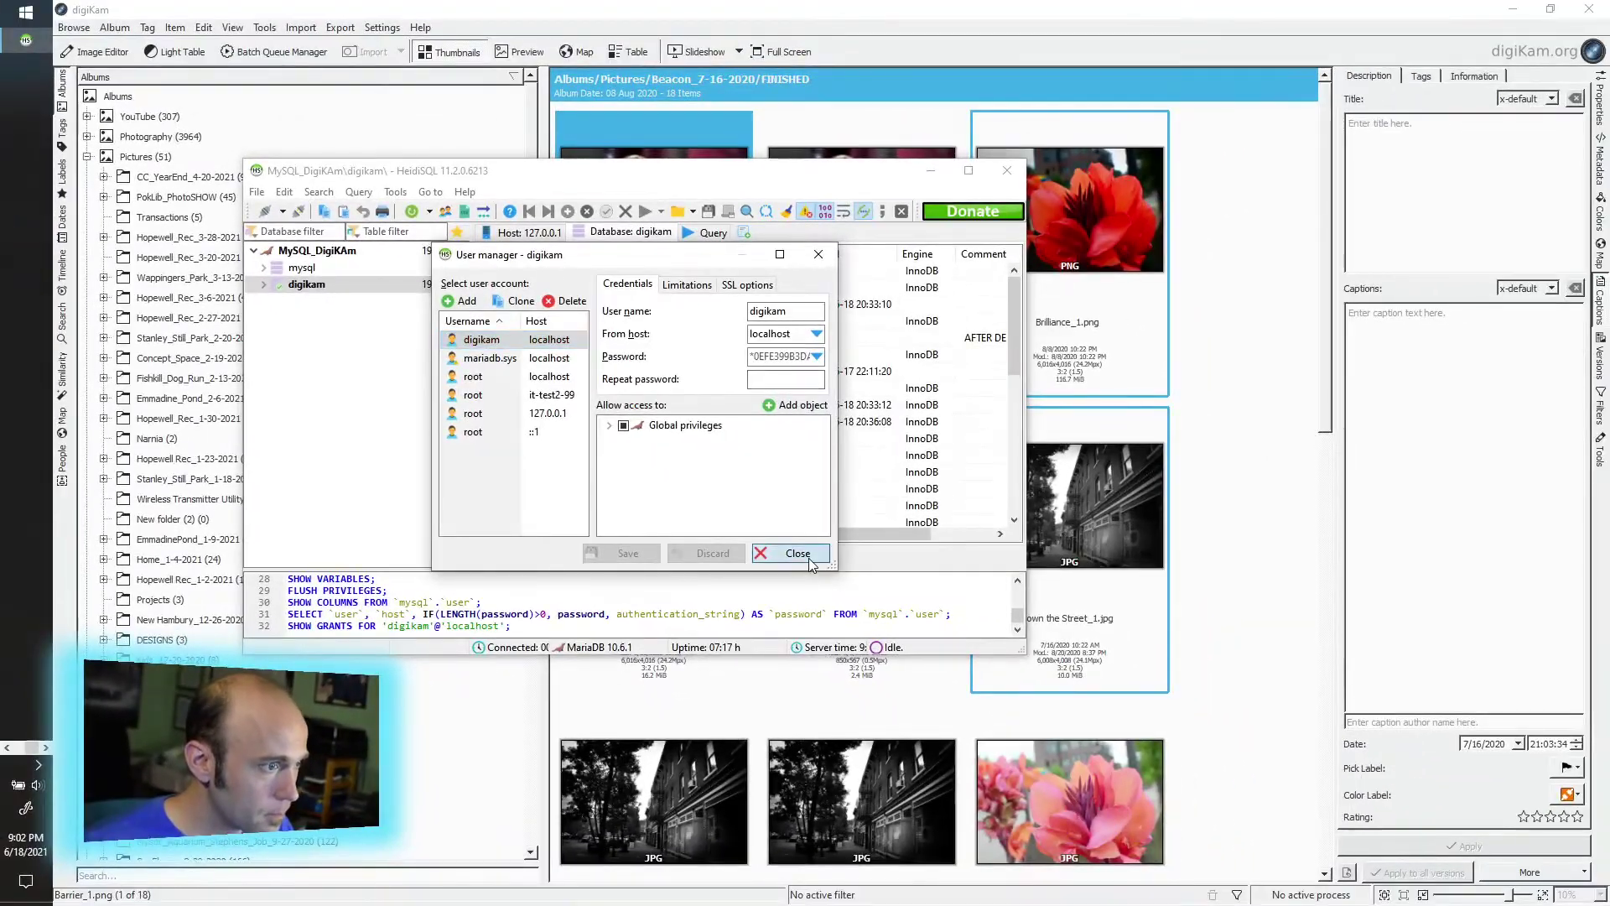
- Close the User manager and HeidiSQL, then open digiKam's Database Migration settings
click(792, 553)
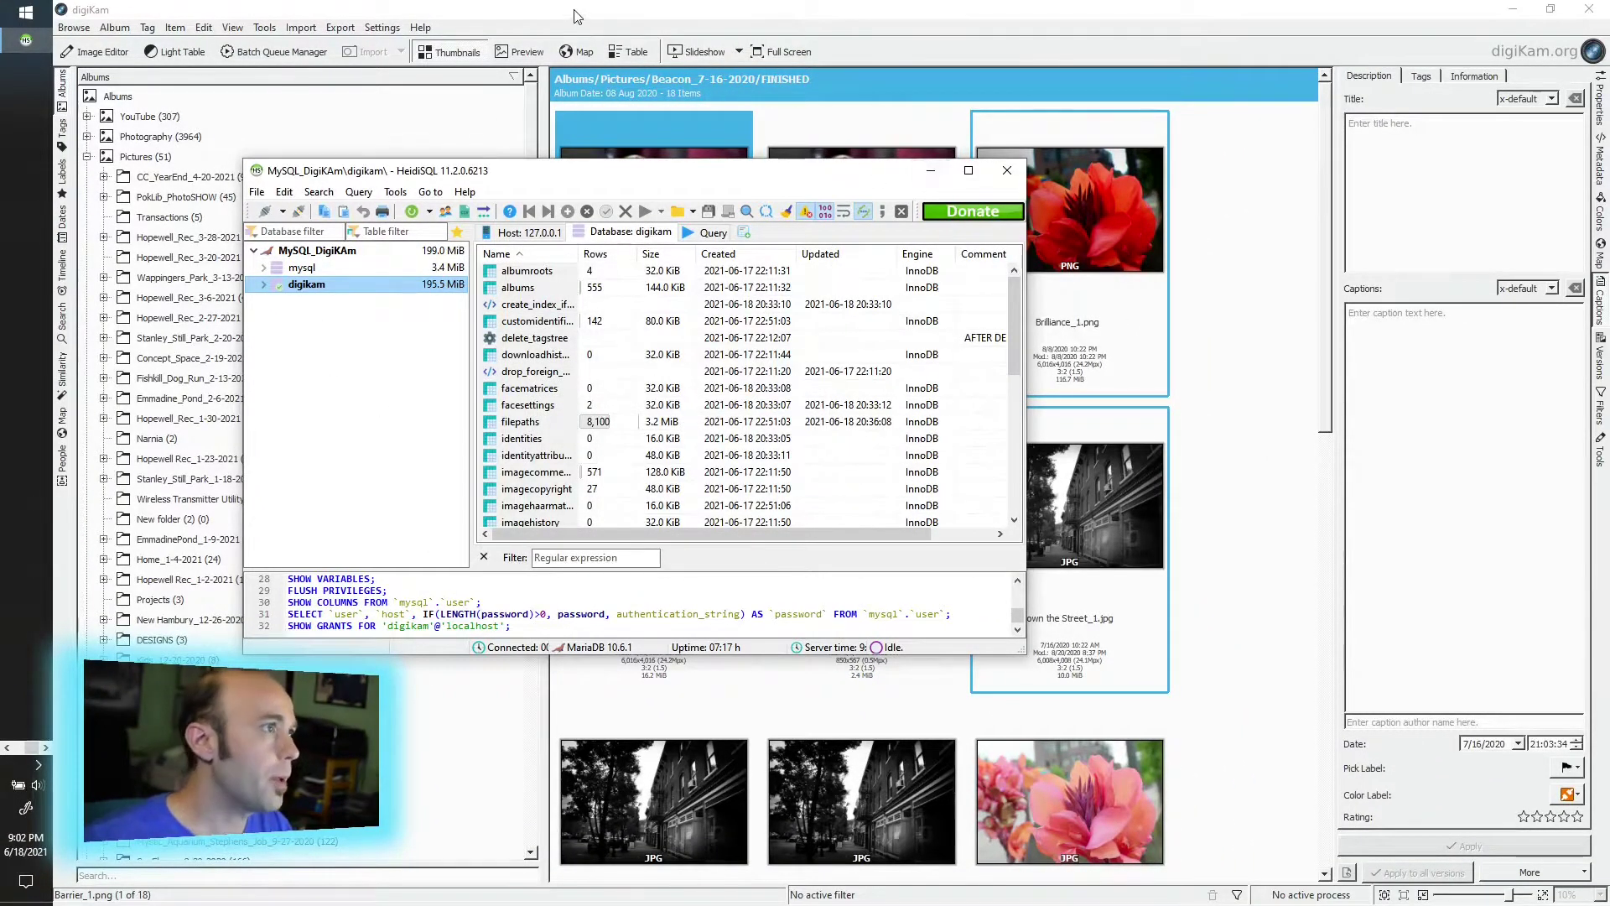
key(alt+F4)
click(381, 28)
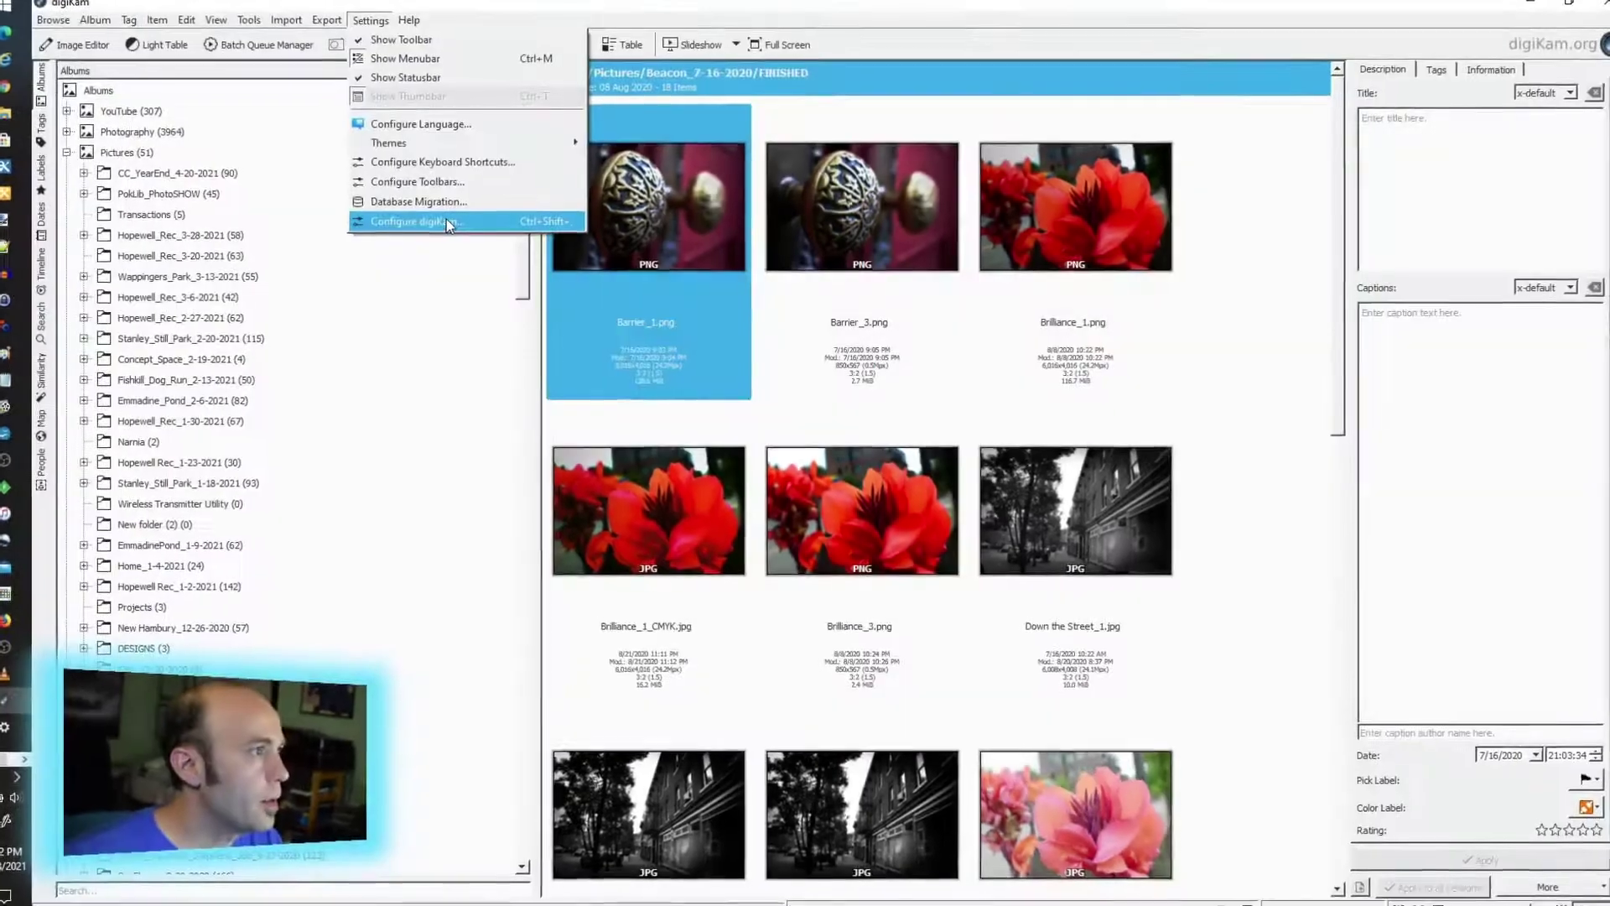
click(515, 216)
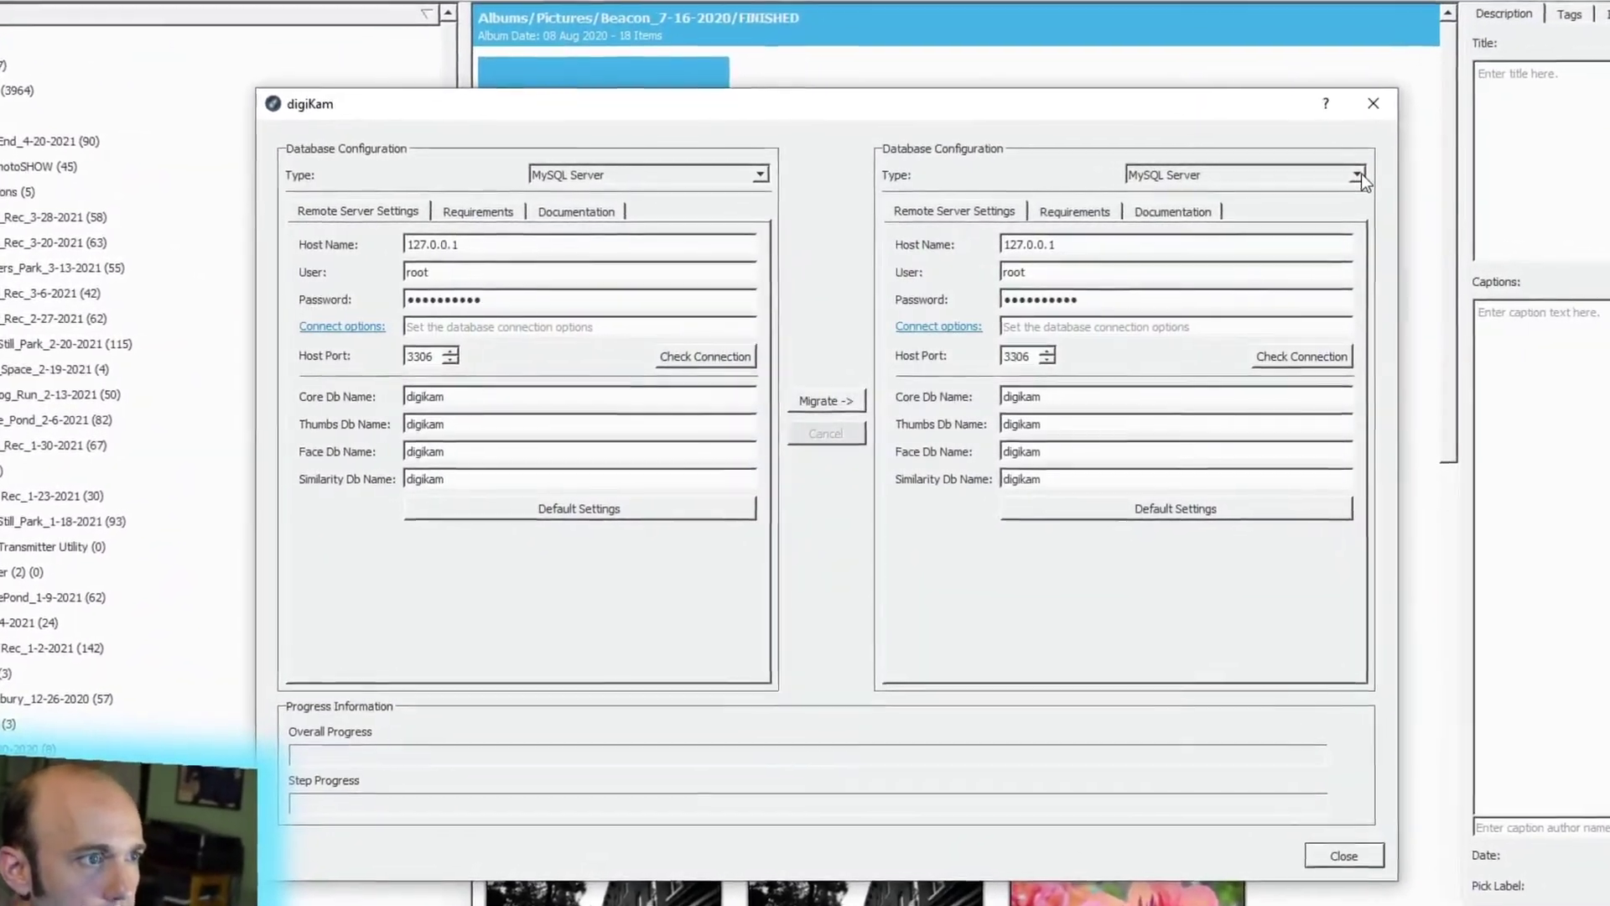
- Try Mysql Internal as the migration target type, then set it back to MySQL Server
click(1358, 174)
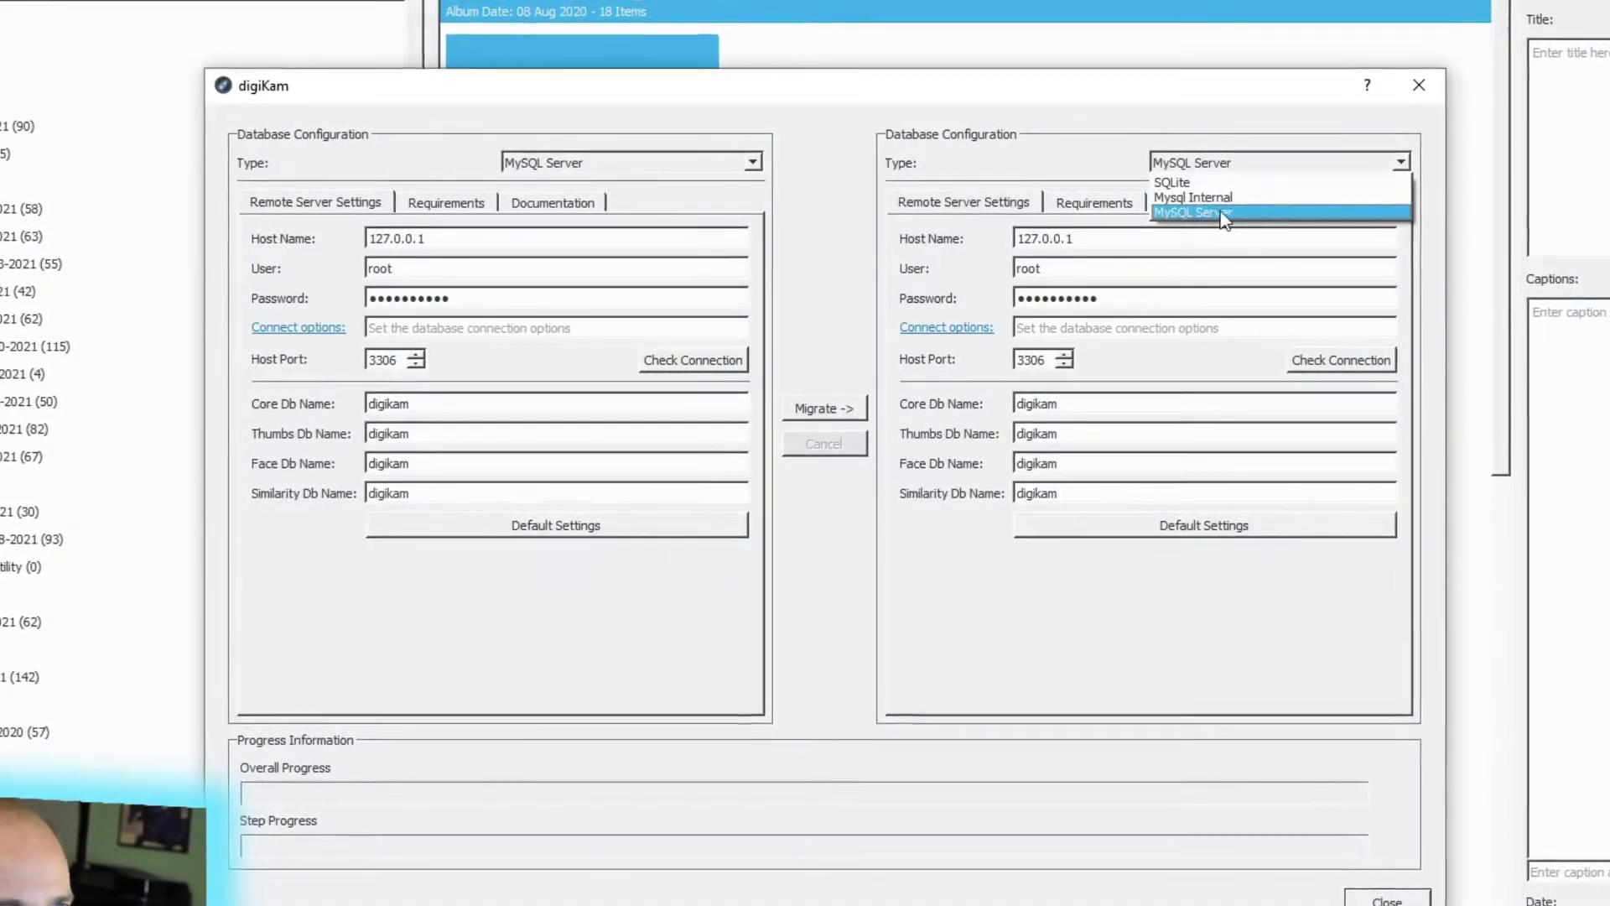
click(1275, 198)
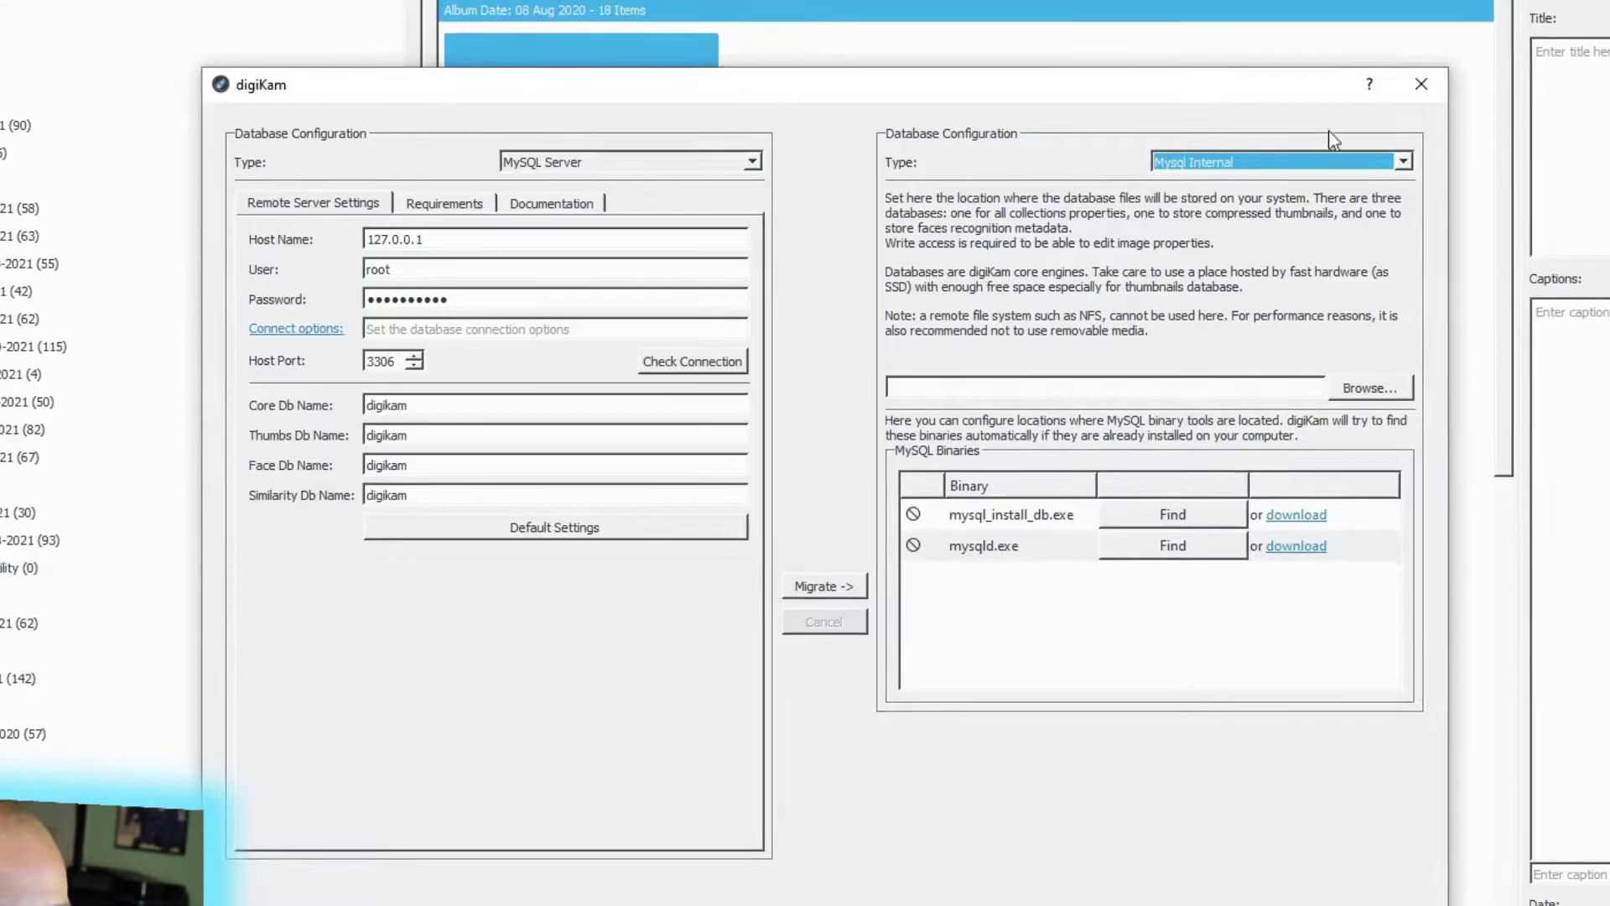
click(1355, 162)
click(1320, 211)
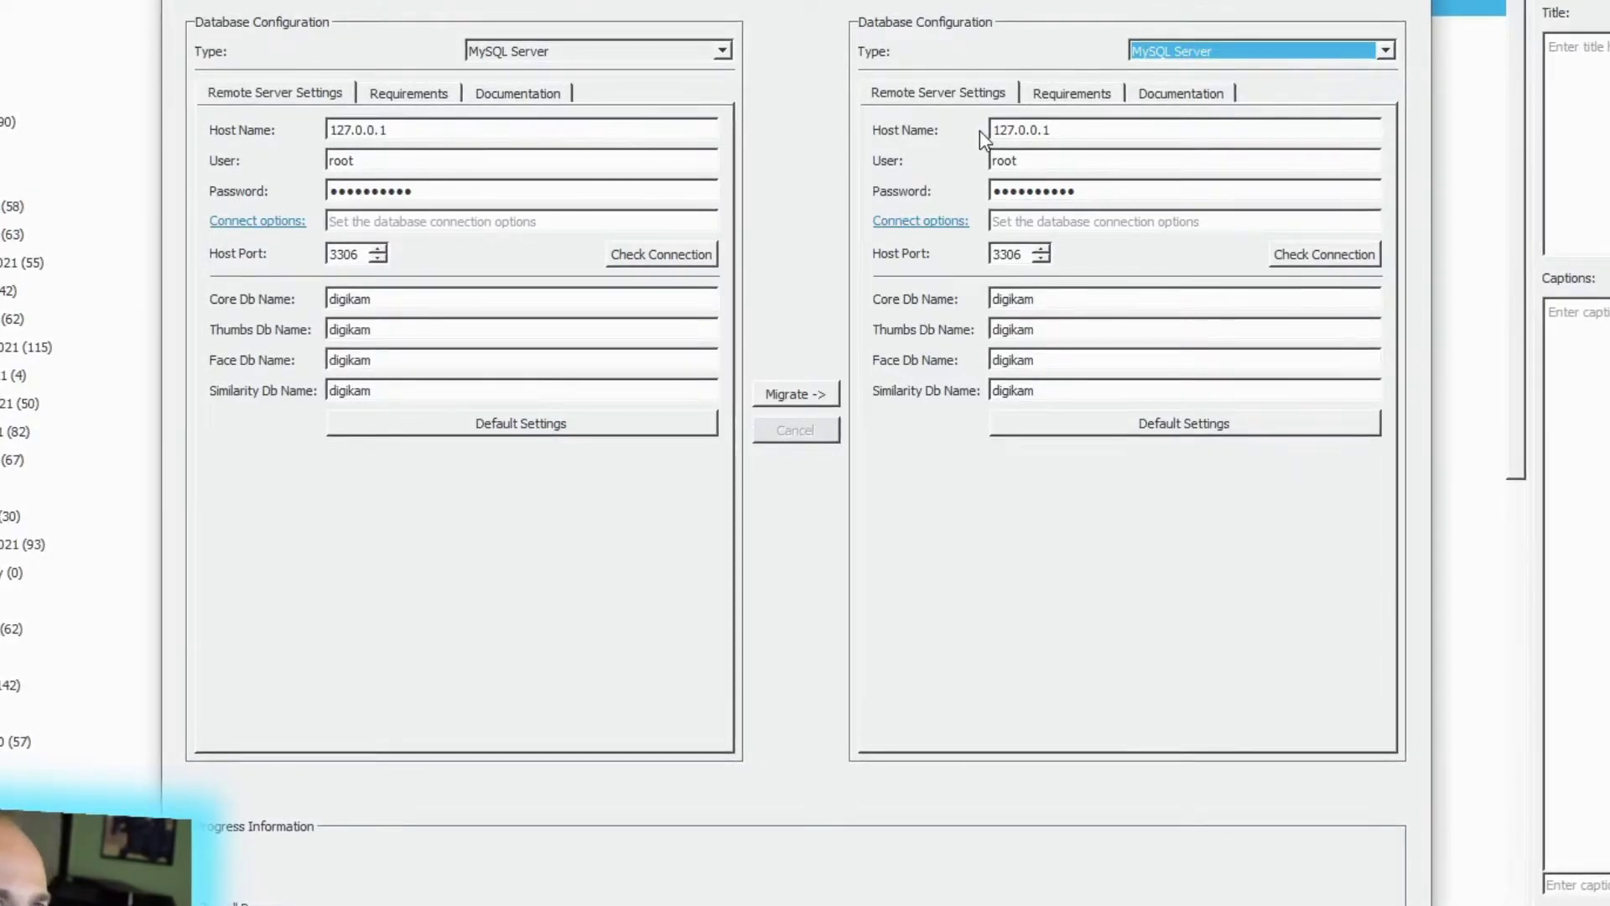
click(1341, 261)
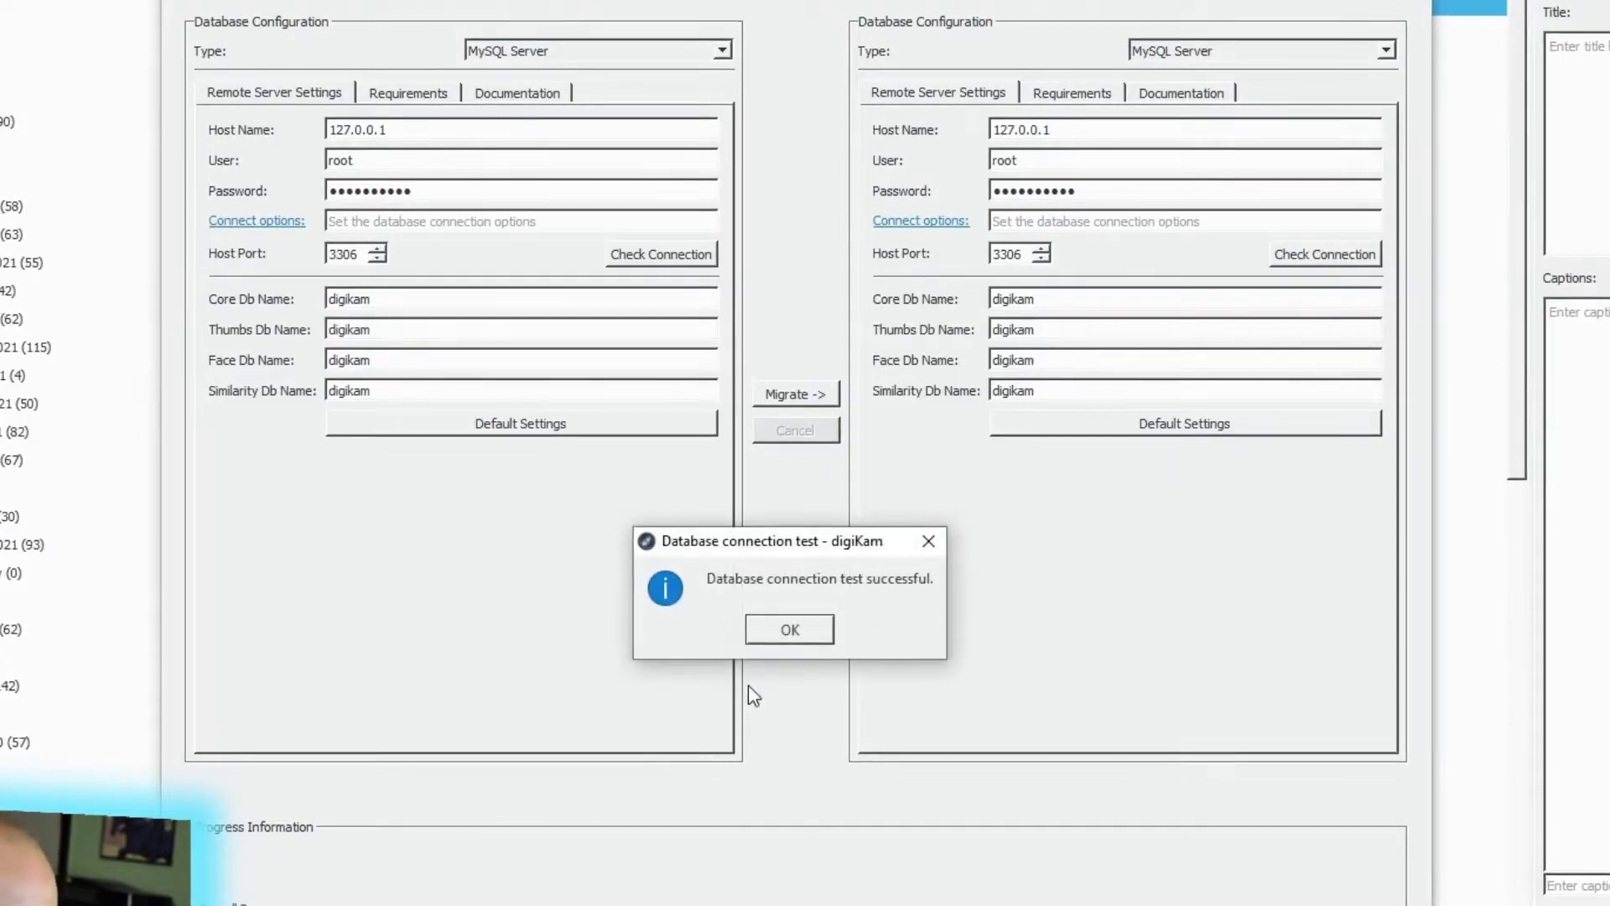
click(825, 629)
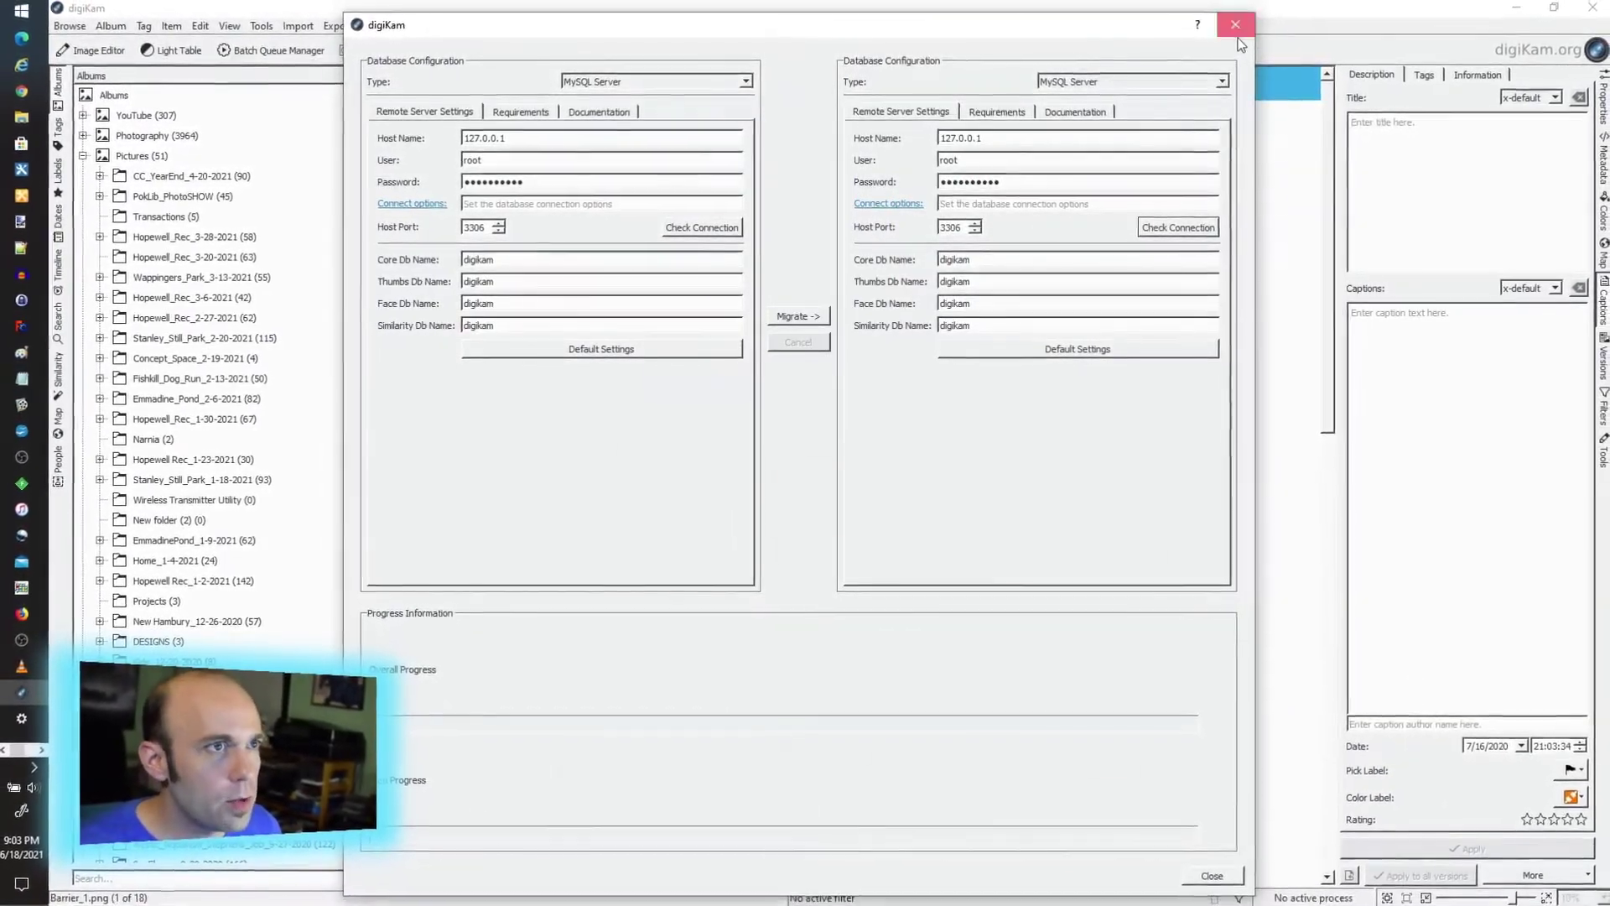
- Close the migration window and confirm MySQL Server at 127.0.0.1 passes Check Connection
click(1236, 27)
click(373, 26)
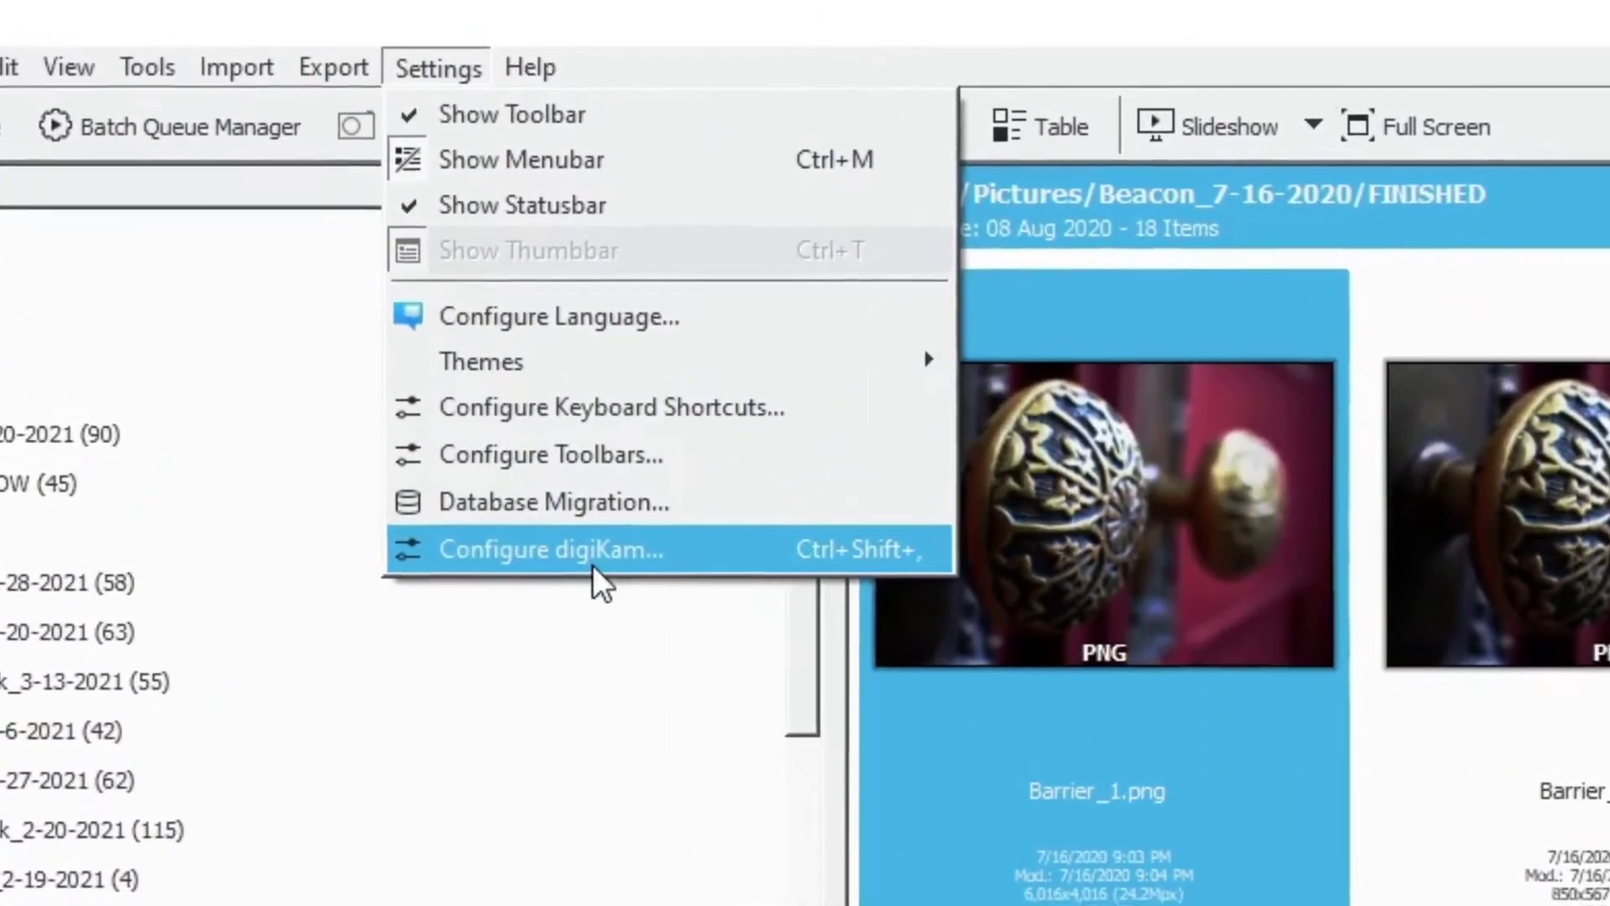
click(502, 388)
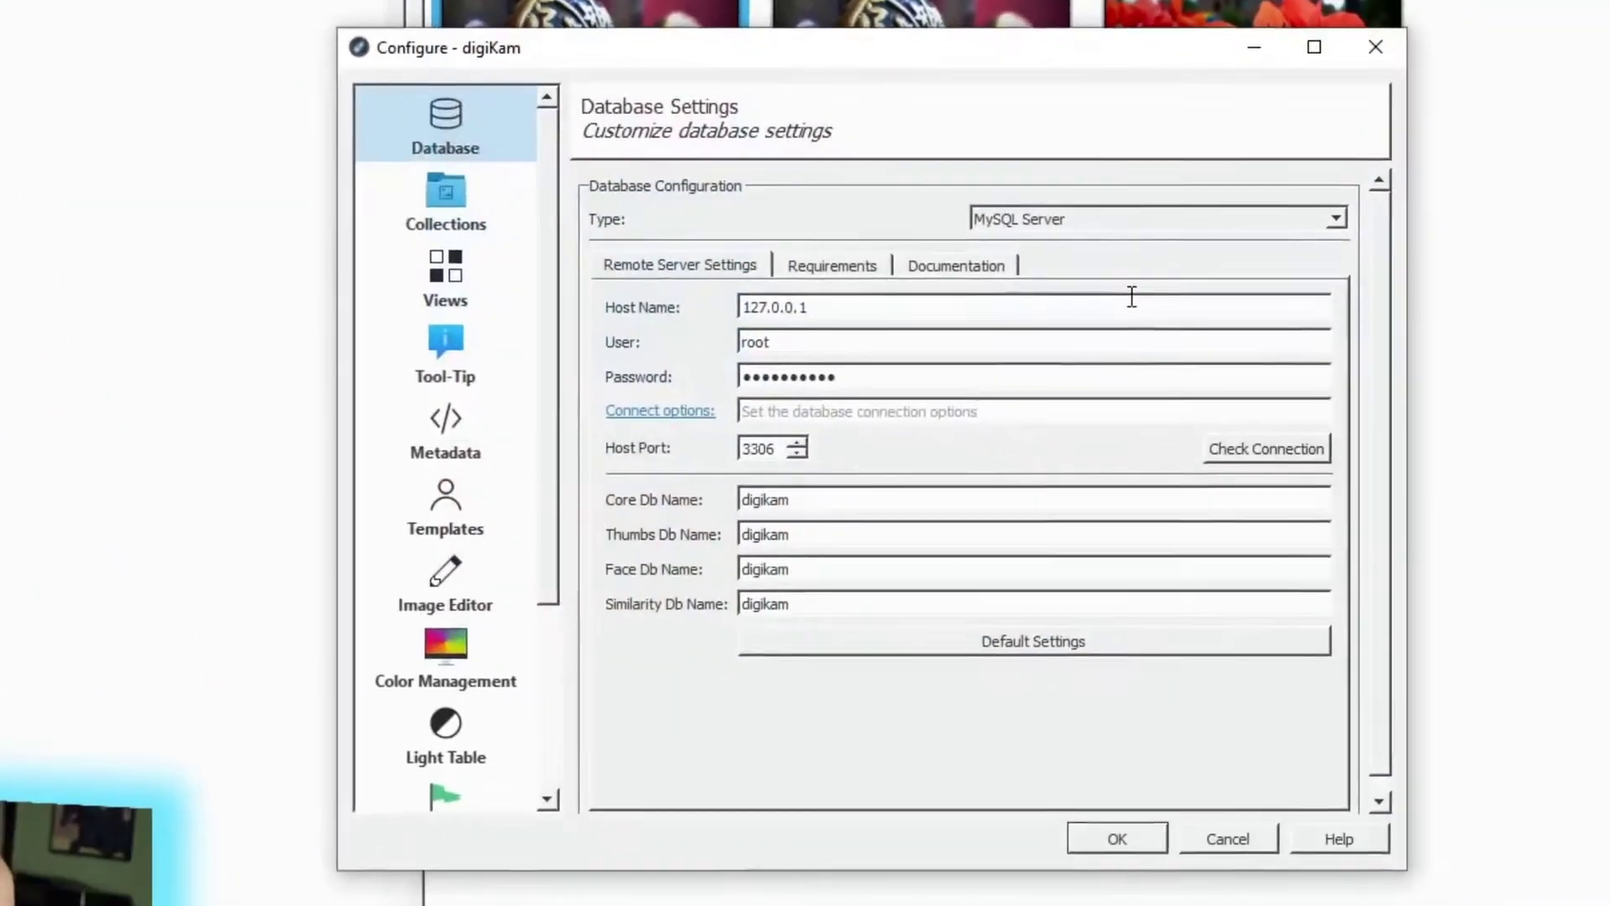
click(1317, 219)
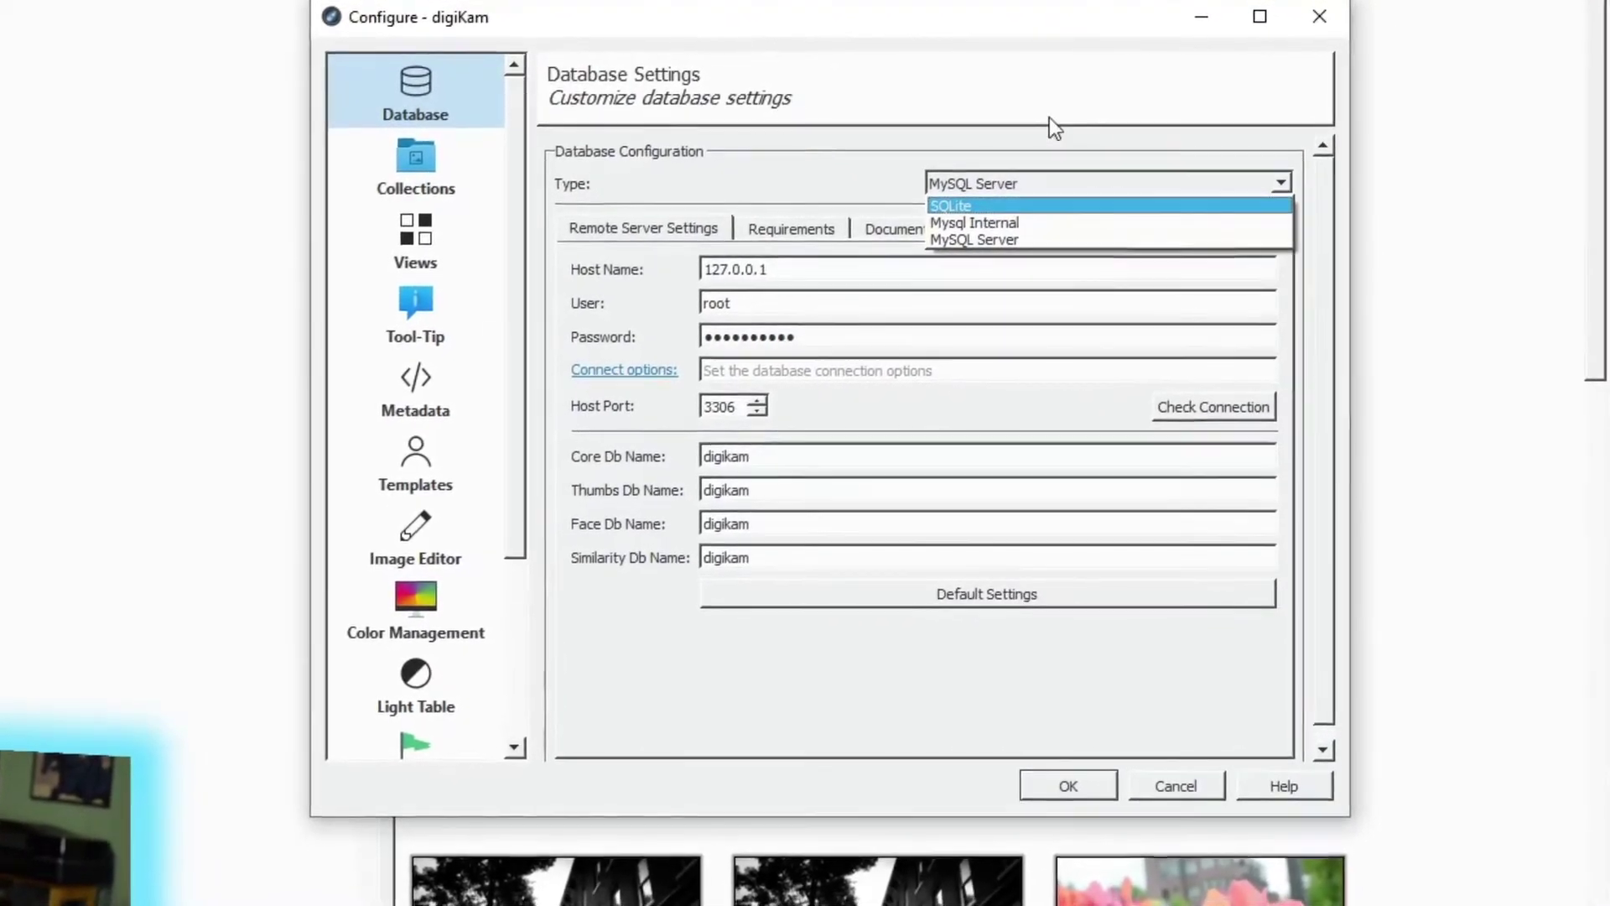
click(970, 64)
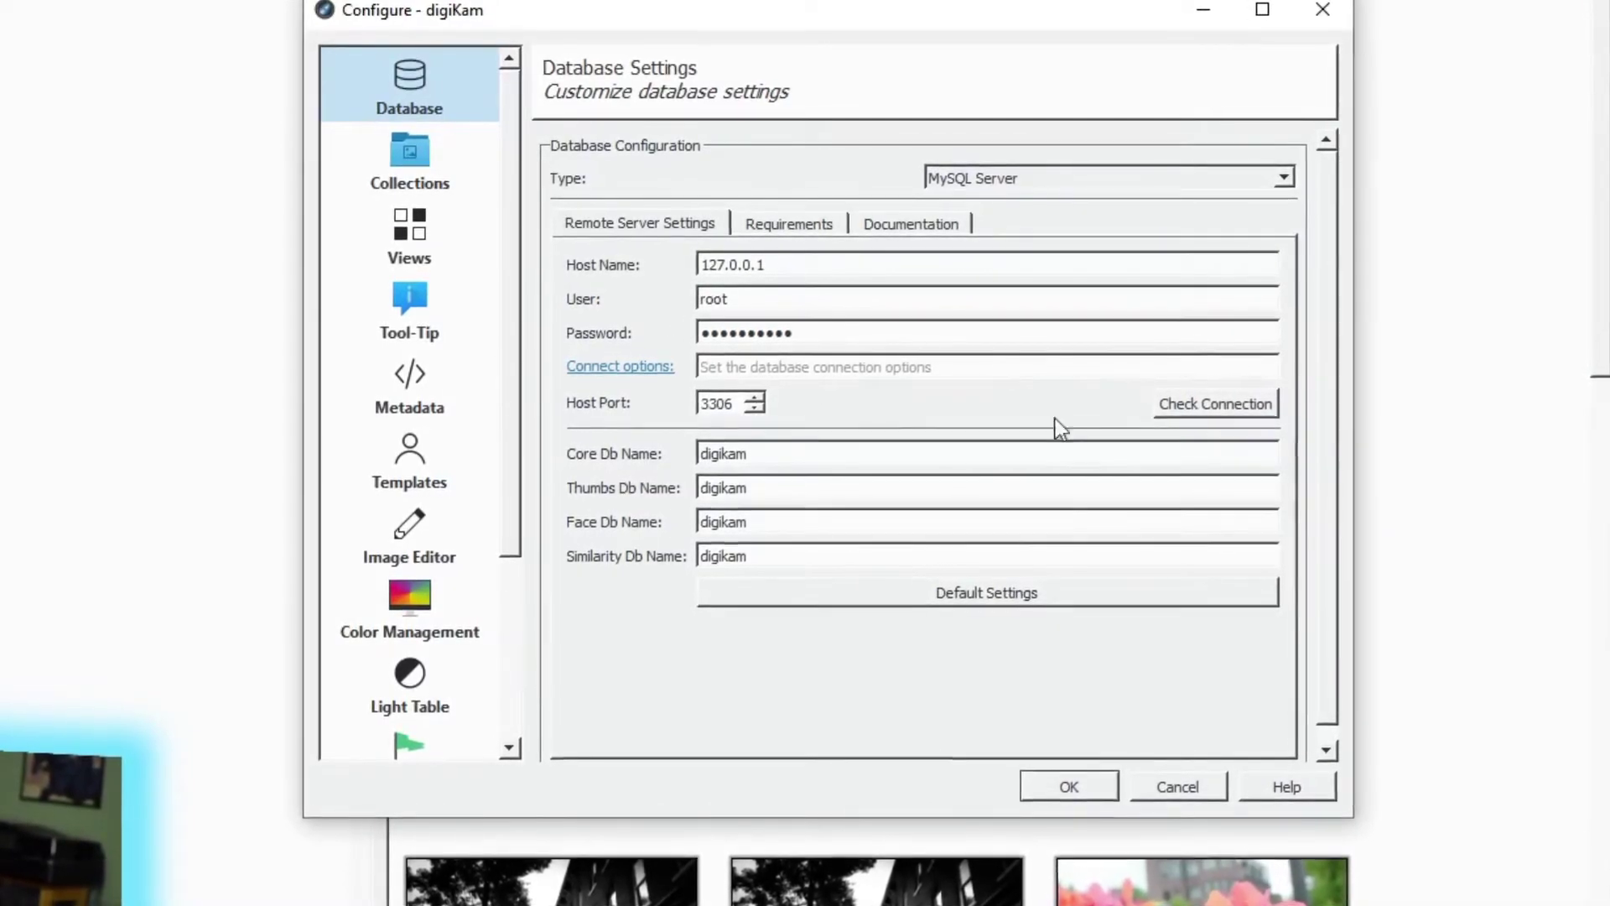
click(1199, 410)
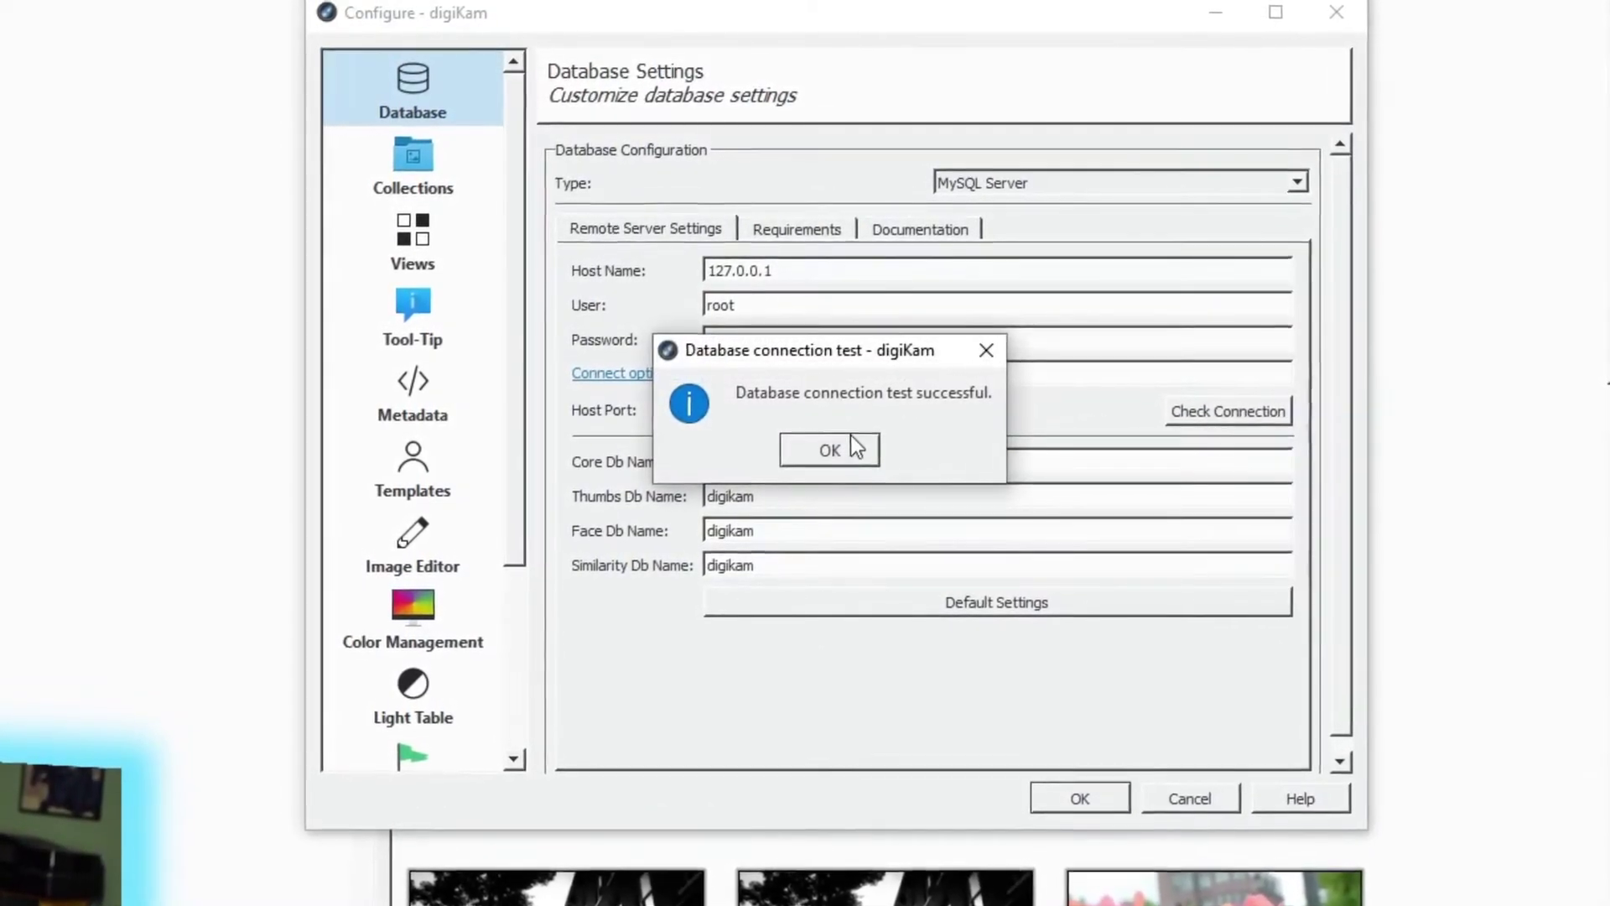
click(852, 441)
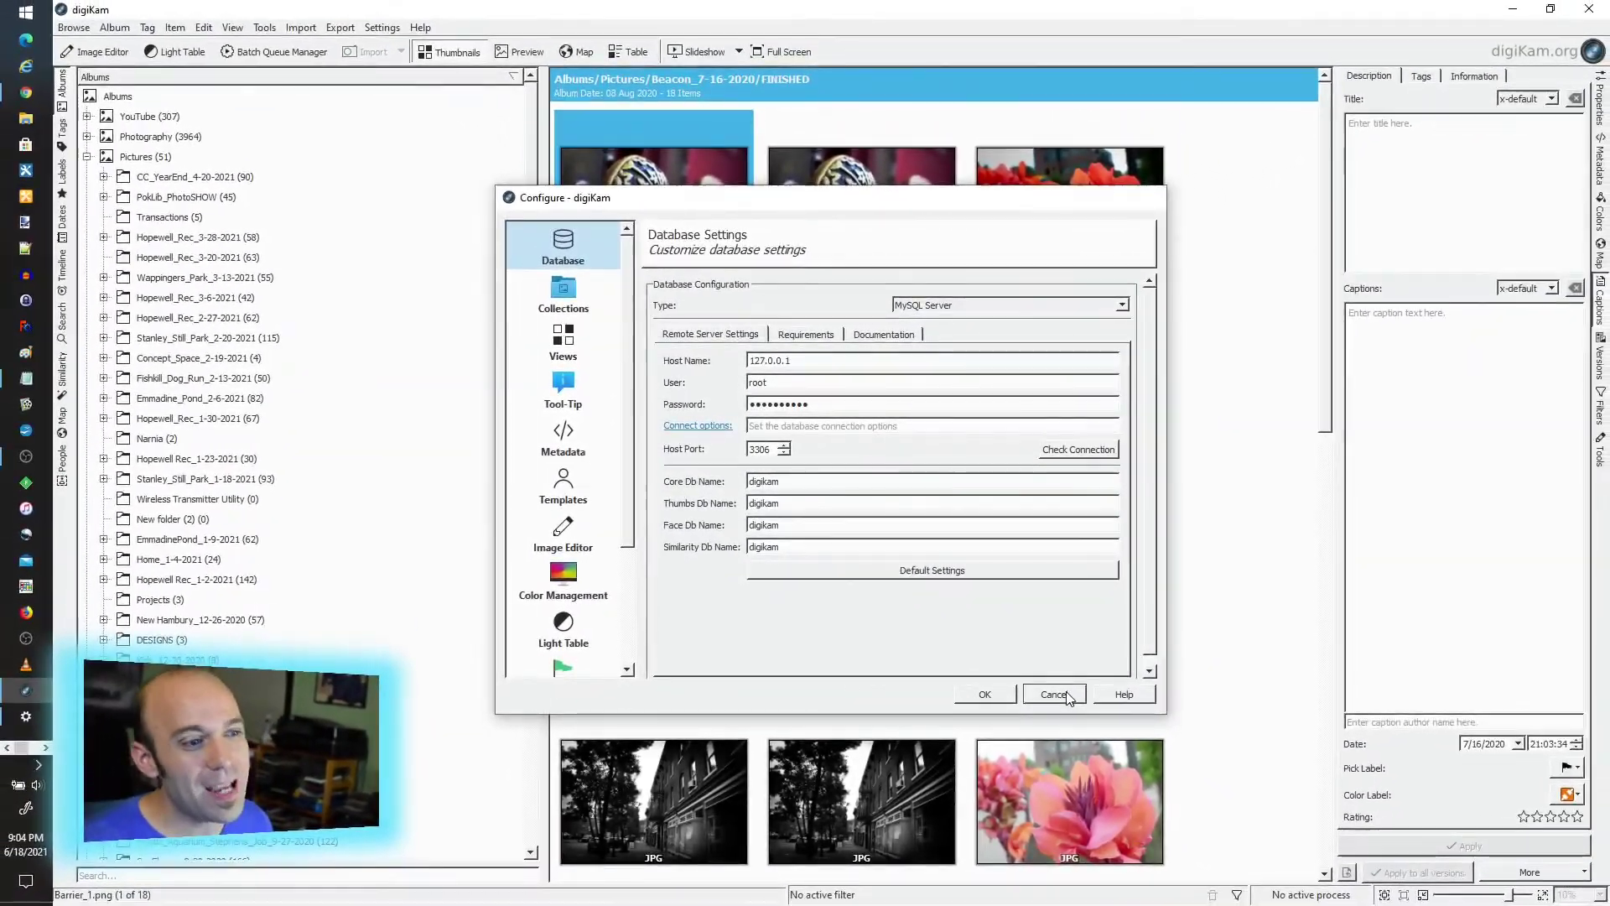
- Cancel the digiKam configuration and show the People view with 882 Unknown faces
click(1066, 695)
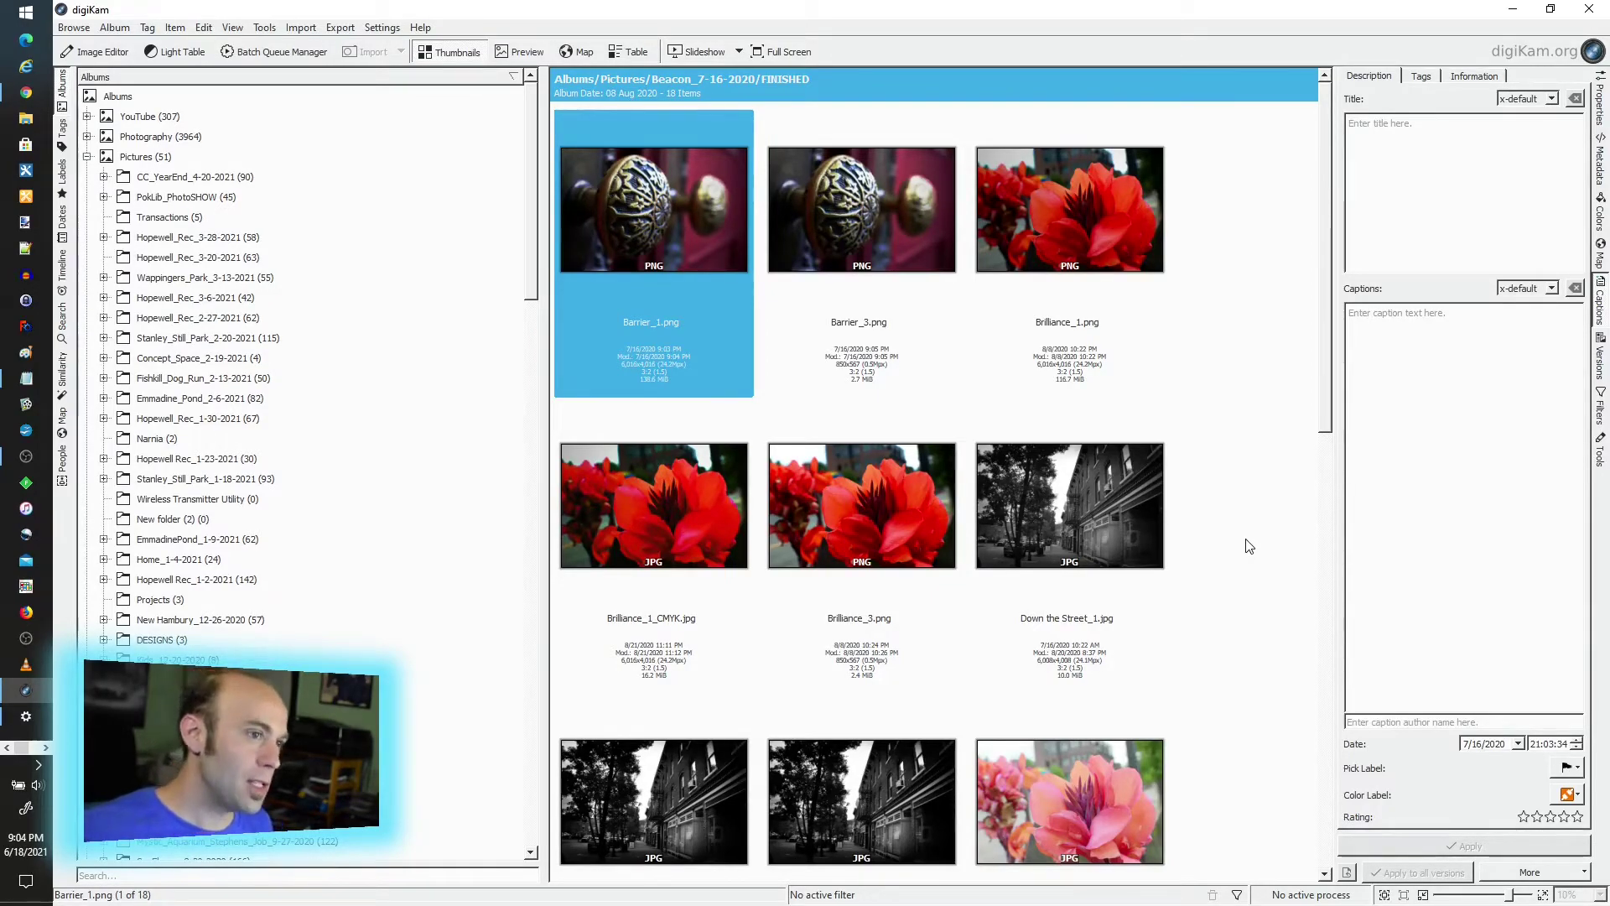
click(63, 458)
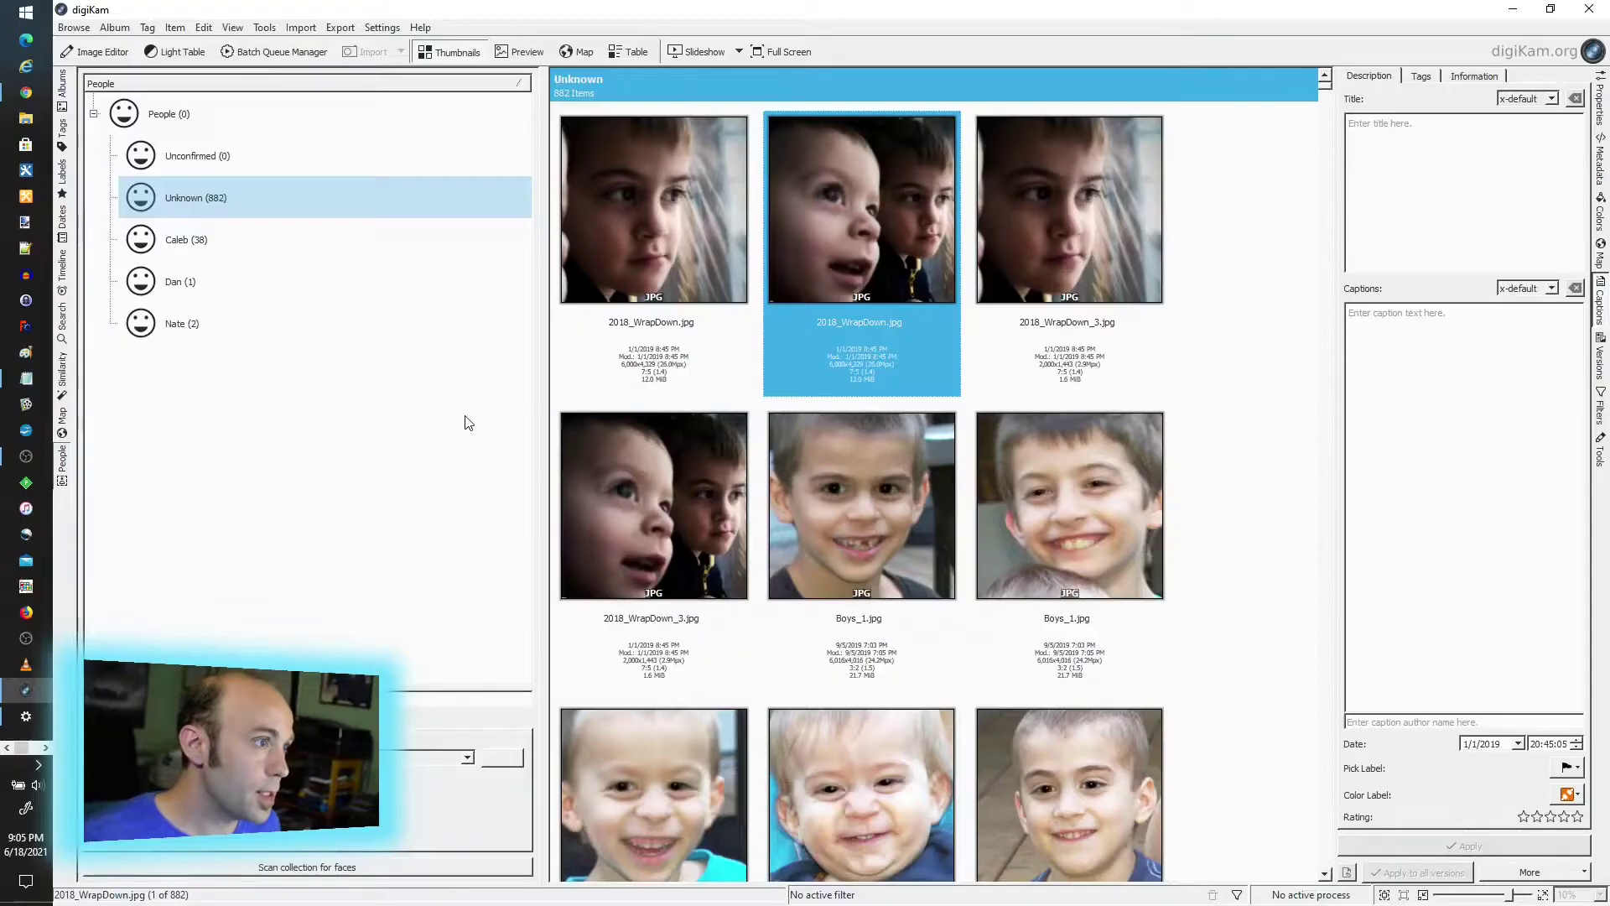
- Show the Tags panel listing the Door (0) and People (40) tags
mouse_move(828, 633)
mouse_move(1054, 476)
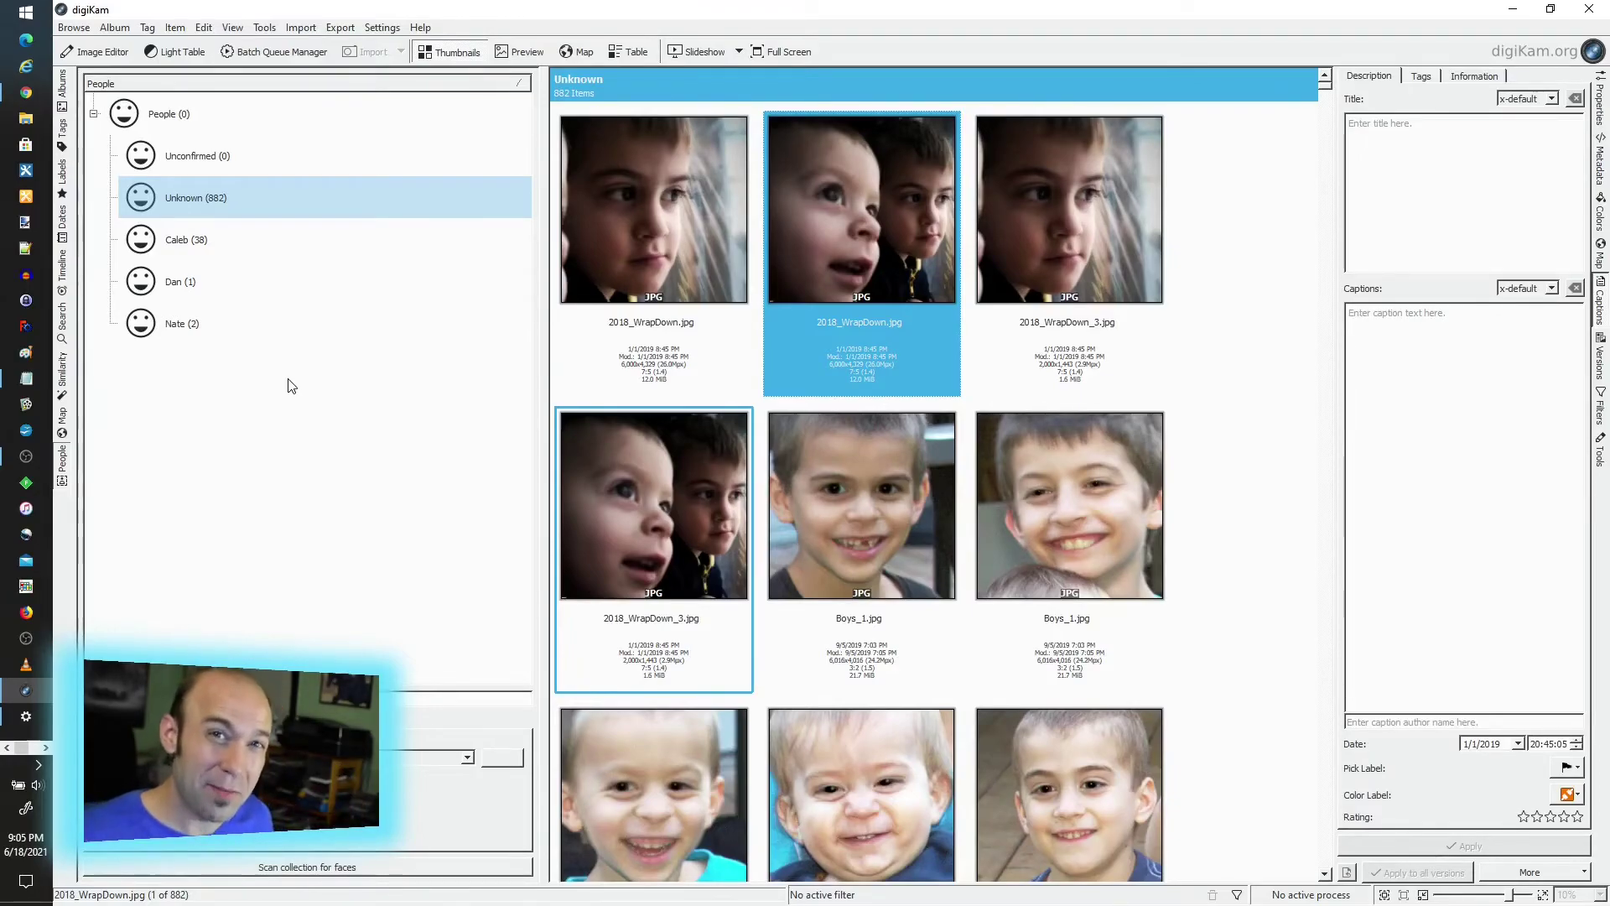
click(1425, 77)
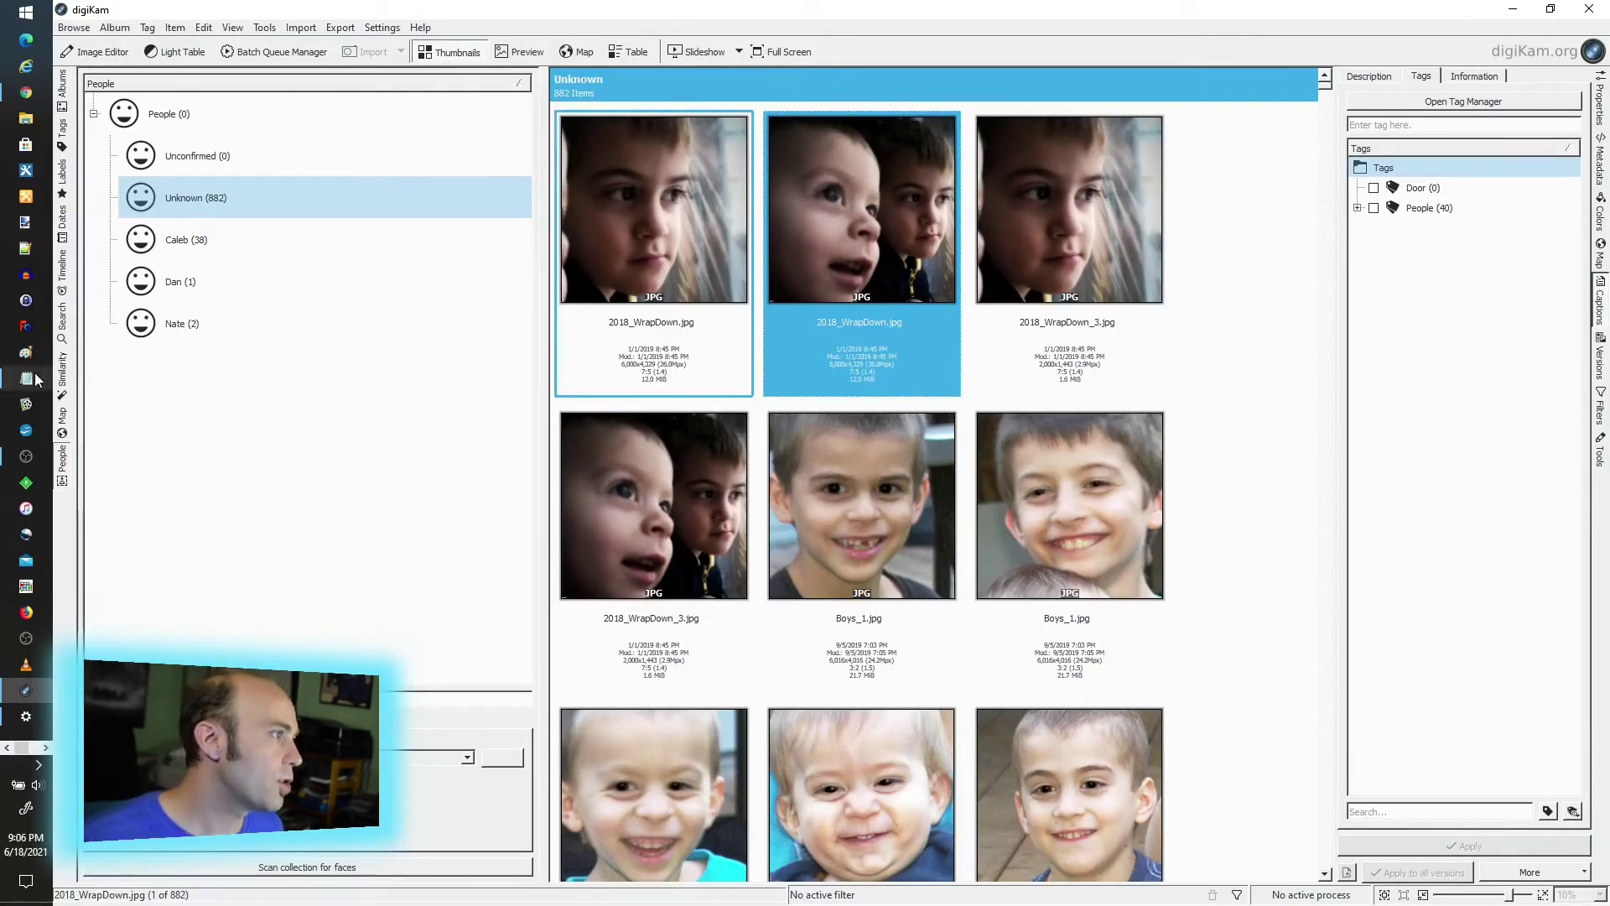
- Display the 'dream' keyword search results, 22 photos including Daydreaming_1.jpg
click(61, 320)
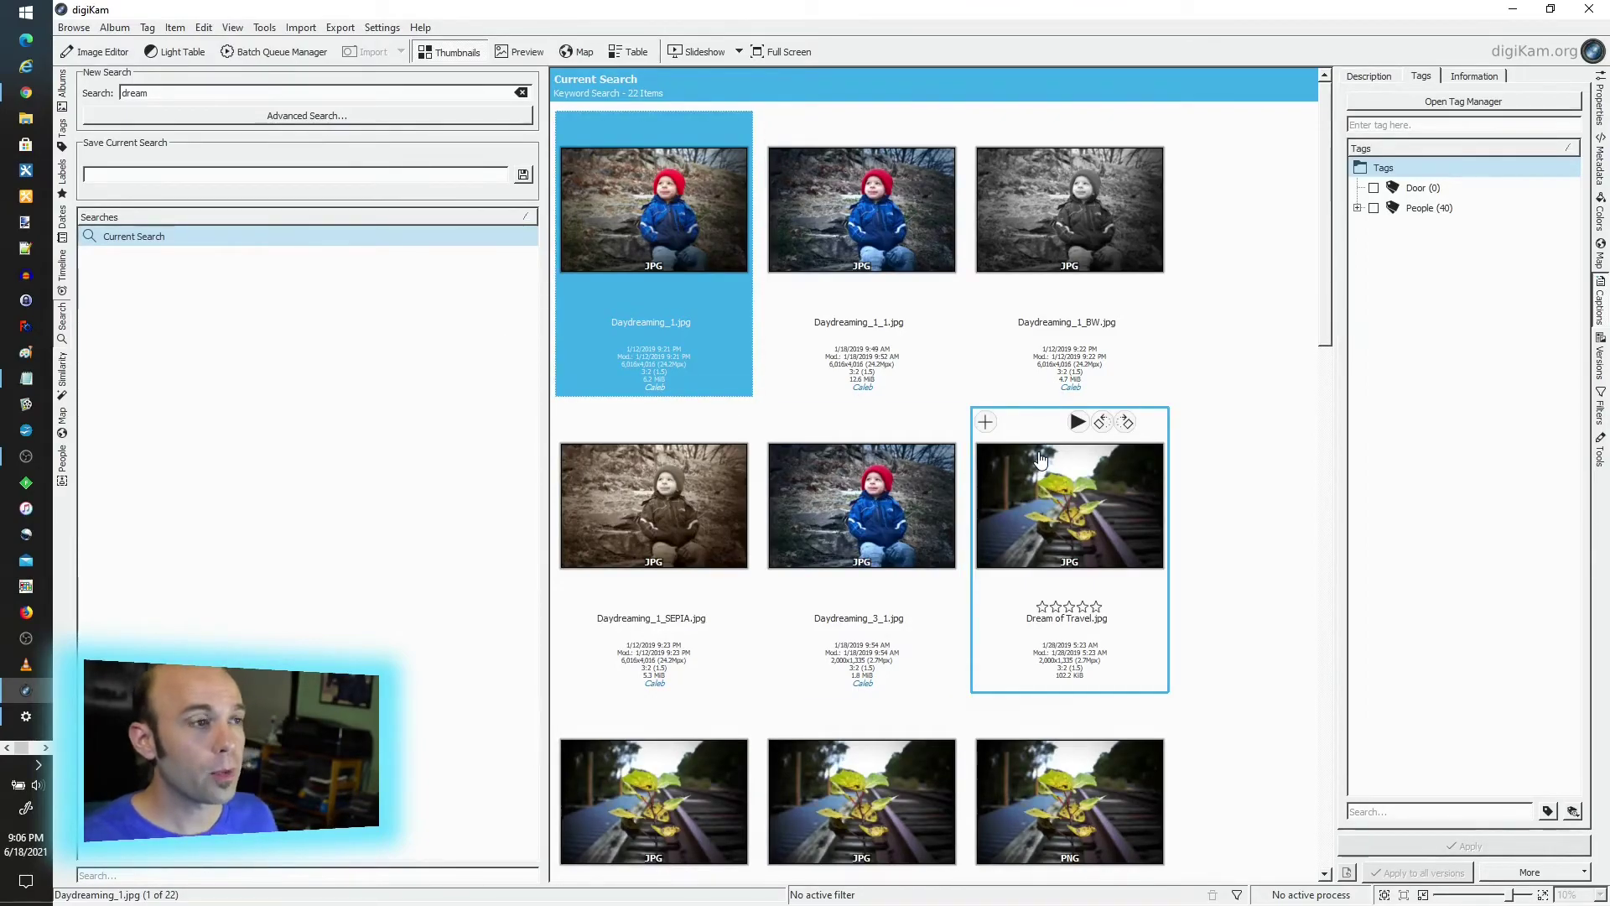
scroll(1091, 473, down, 1)
scroll(1096, 461, up, 1)
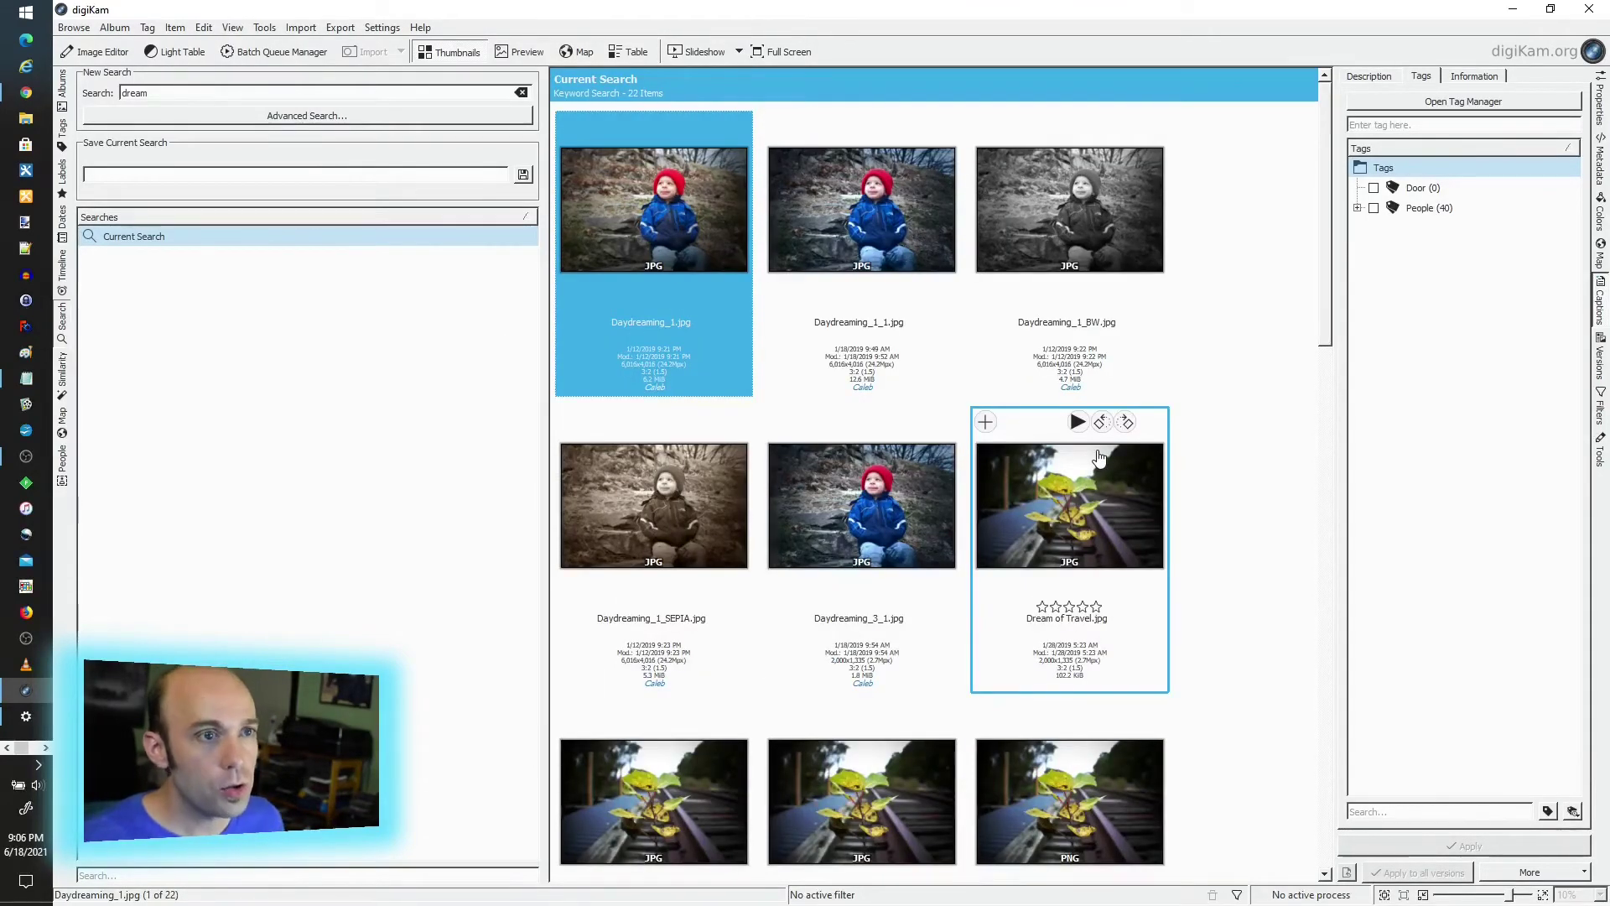